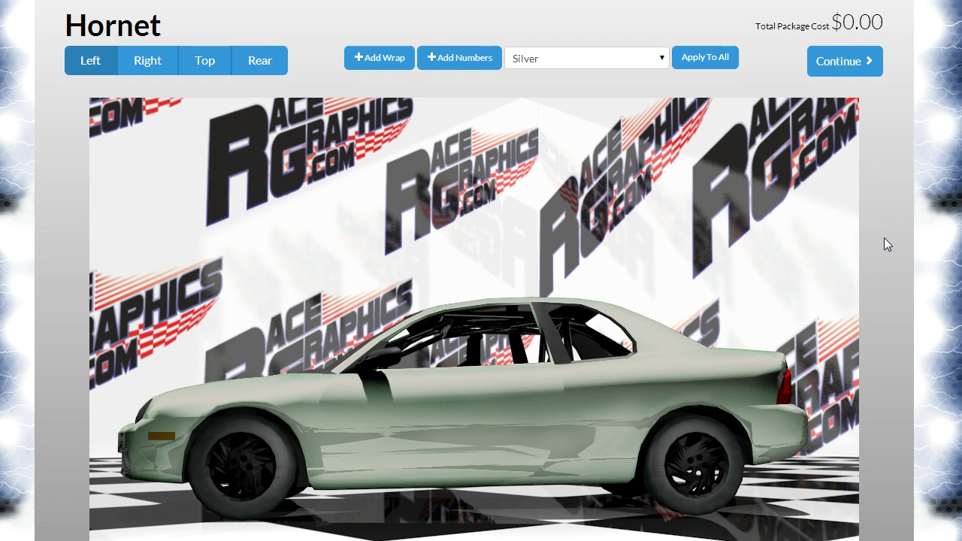
# Step: Rotate the silver Hornet car in the 3-D view to show its left side
pyautogui.moveTo(933, 239); pyautogui.dragTo(783, 390)
# Step: Switch from the right view to the top view, select the hood, and start a logo upload
pyautogui.click(162, 72)
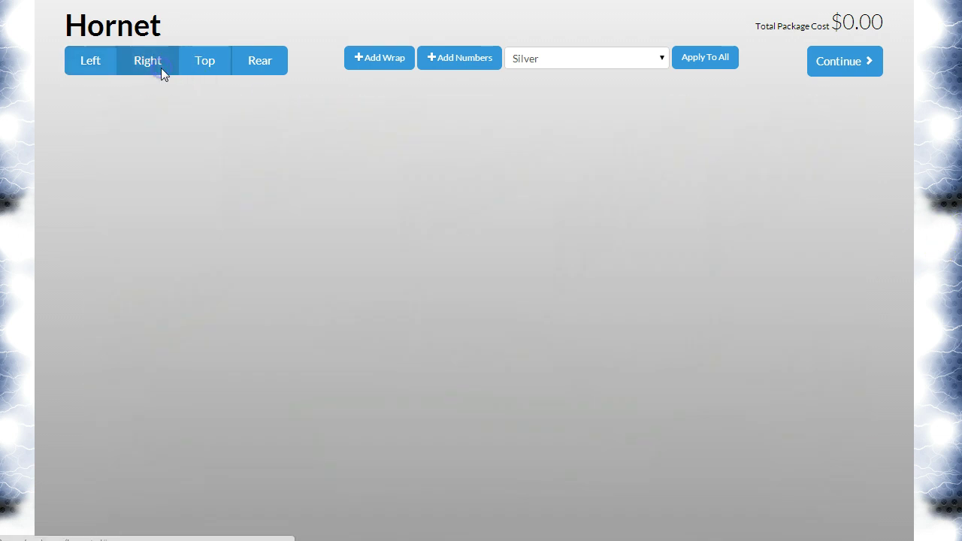
pyautogui.click(200, 68)
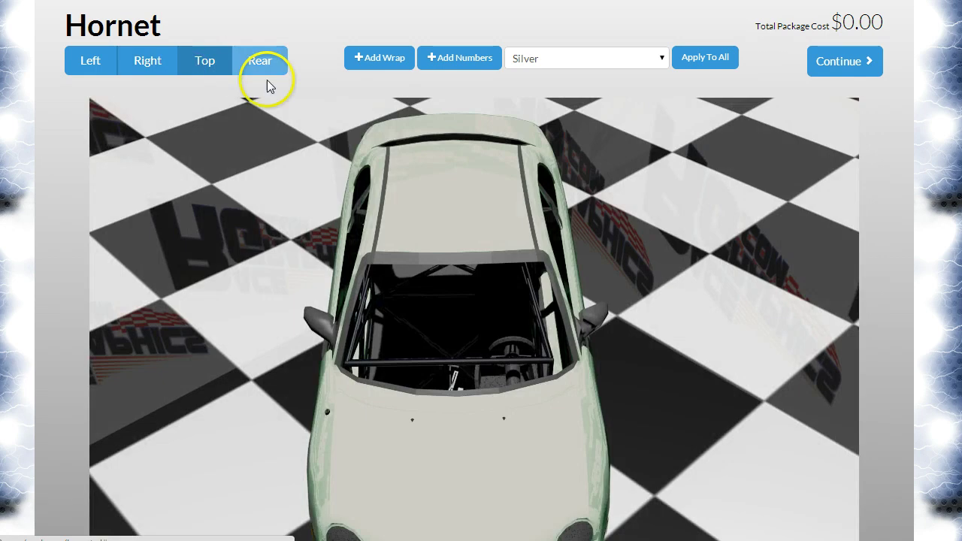
pyautogui.moveTo(269, 83); pyautogui.dragTo(491, 464)
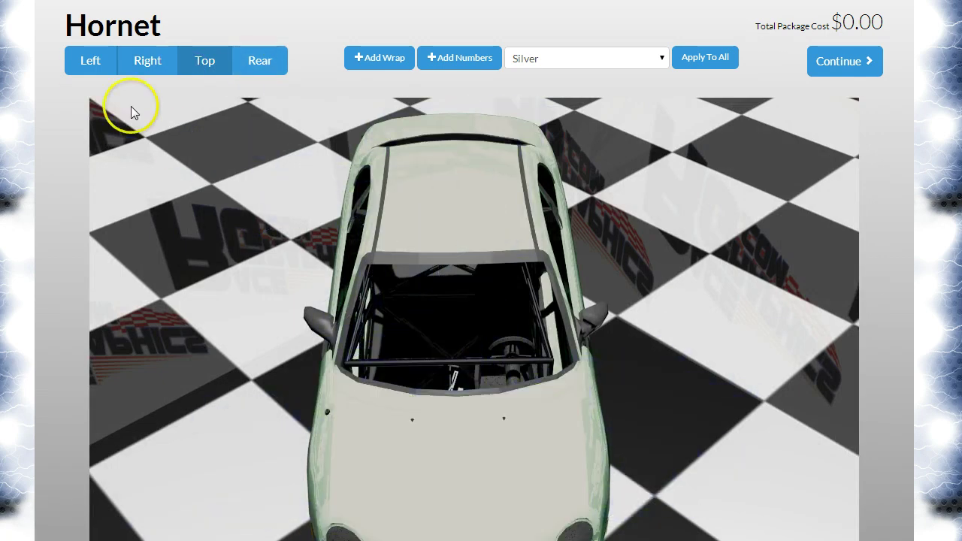
pyautogui.click(477, 471)
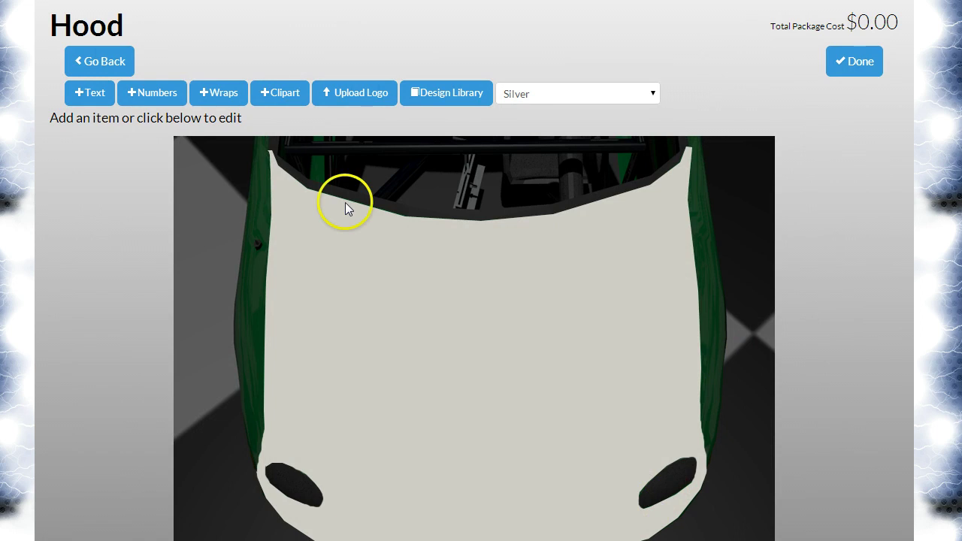
pyautogui.click(359, 97)
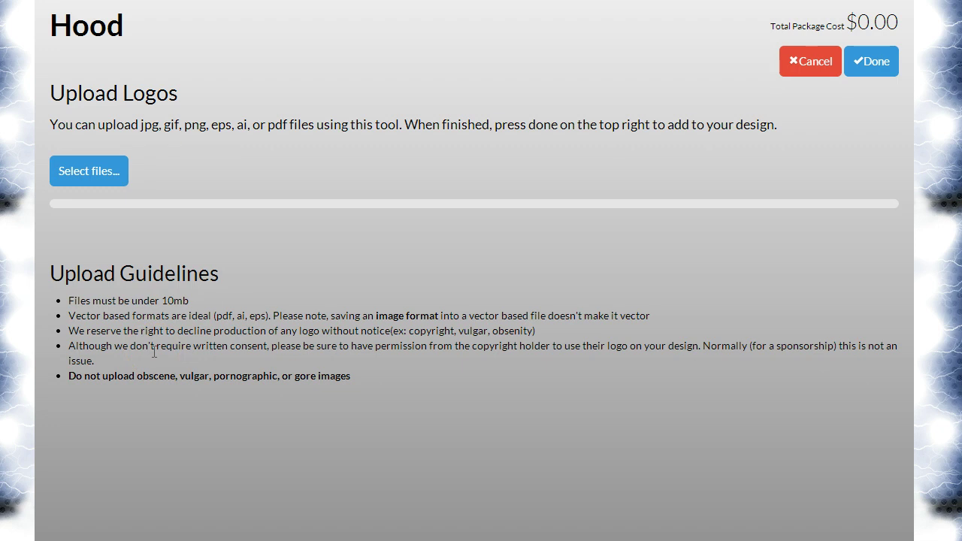
pyautogui.click(147, 342)
pyautogui.click(81, 342)
# Step: Upload logo.ai from the computer as the hood's logo file
pyautogui.click(96, 170)
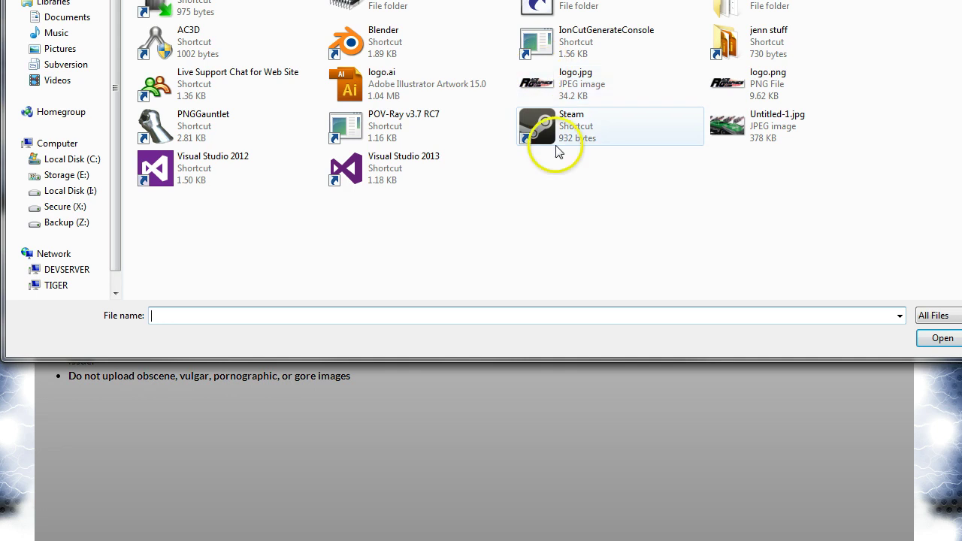
pyautogui.click(372, 79)
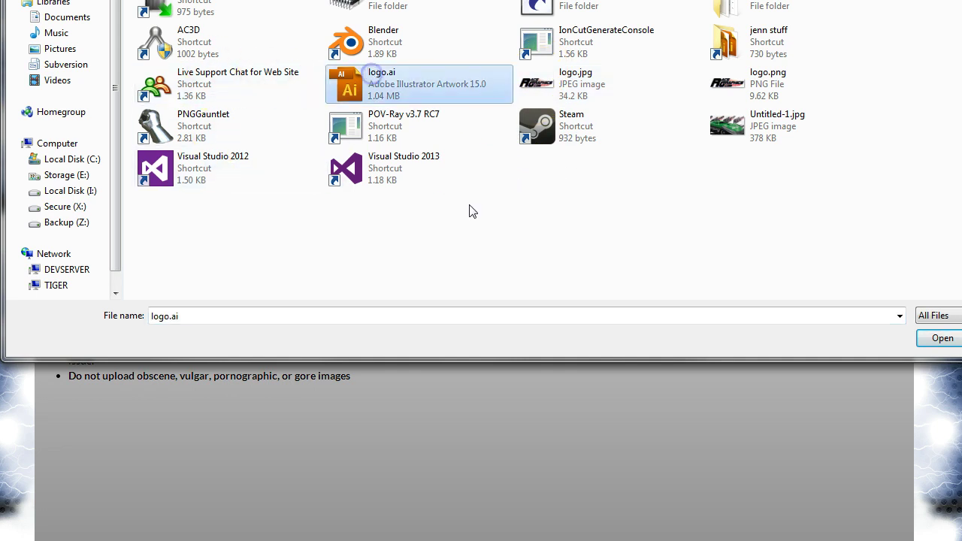
pyautogui.click(943, 339)
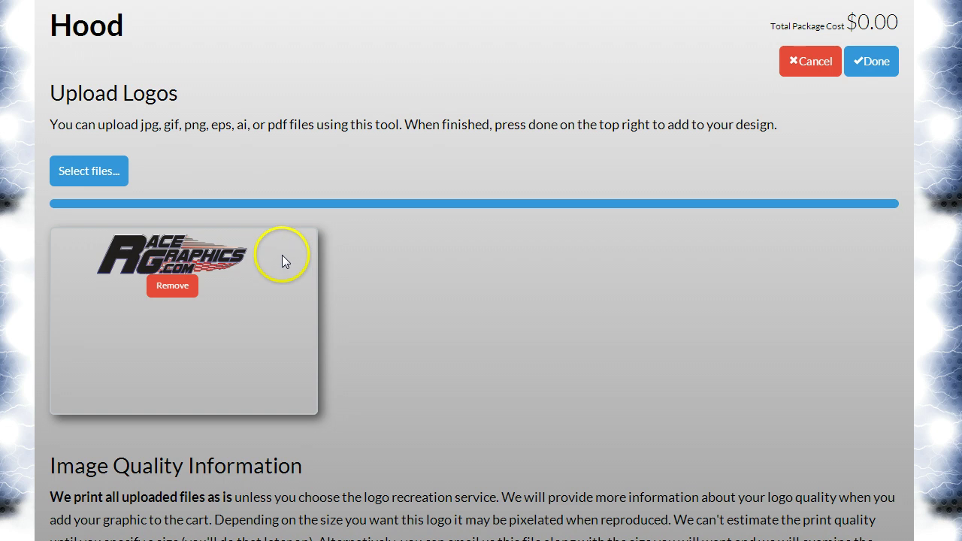
pyautogui.moveTo(282, 259); pyautogui.dragTo(117, 257)
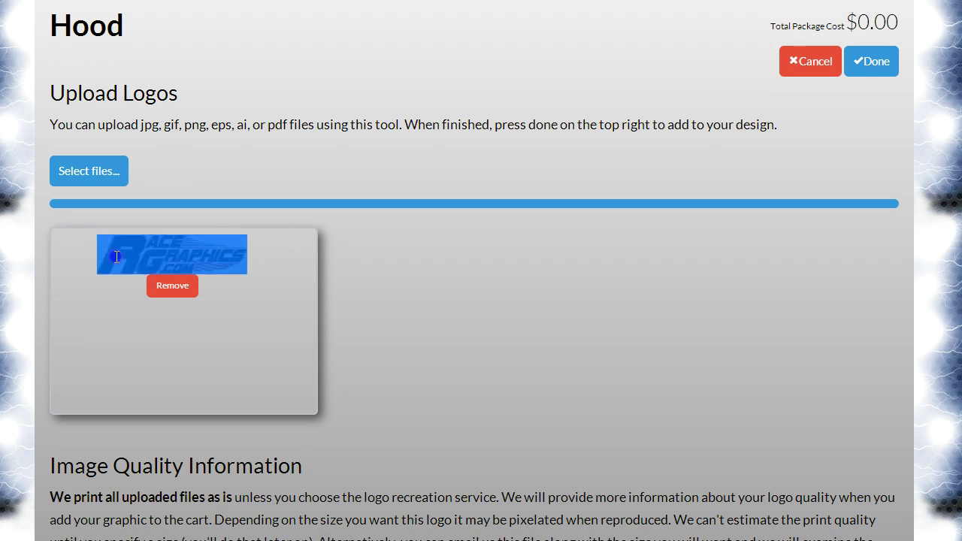
pyautogui.click(260, 296)
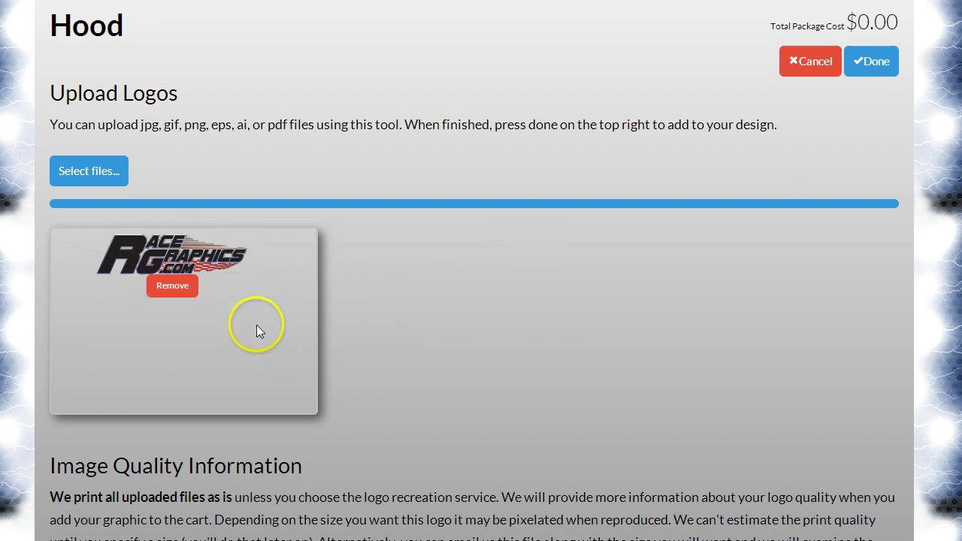
# Step: Center the logo on the hood, enlarge it to 42.4" × 11.3", and finish the hood
pyautogui.click(877, 63)
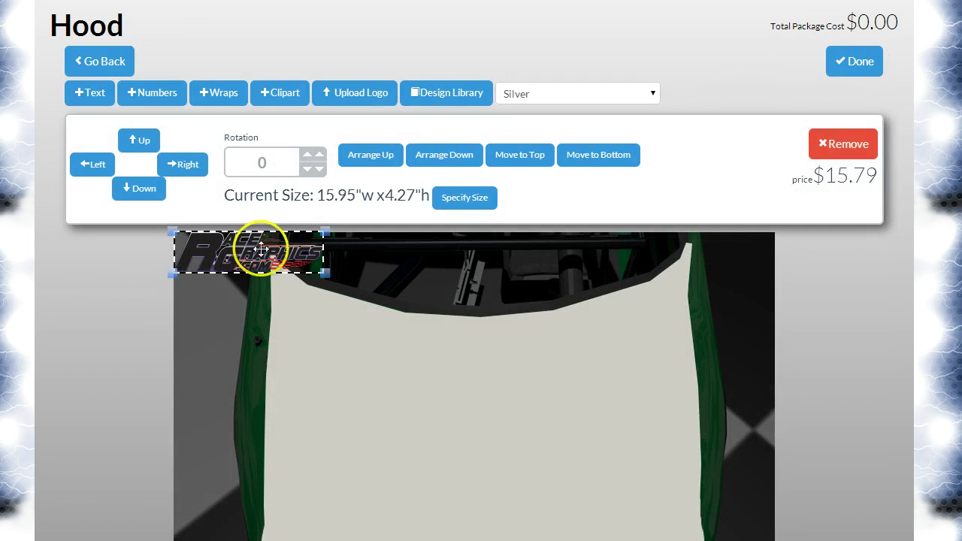
pyautogui.moveTo(261, 248); pyautogui.dragTo(423, 435)
pyautogui.scroll(-1, 526, 421)
pyautogui.moveTo(504, 389); pyautogui.dragTo(689, 470)
pyautogui.moveTo(551, 372); pyautogui.dragTo(509, 314)
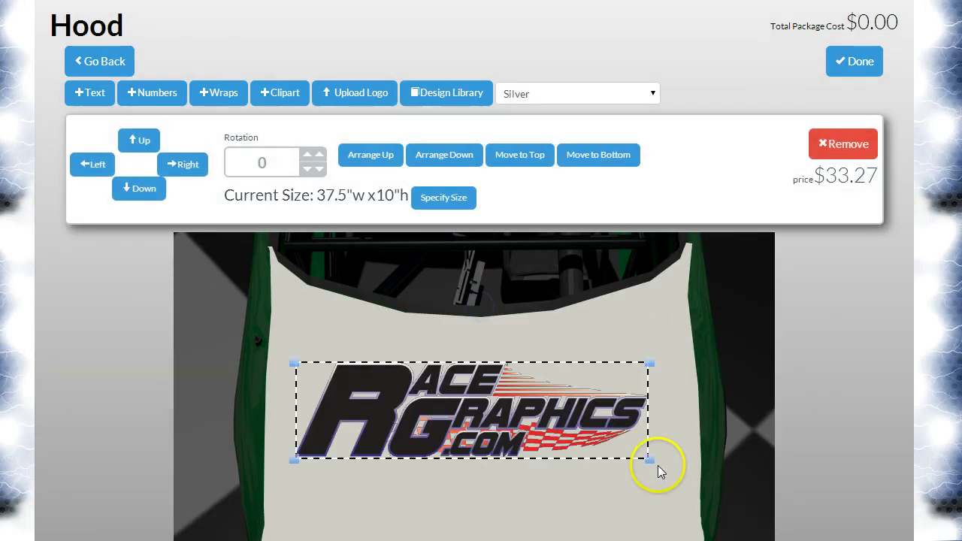
pyautogui.moveTo(649, 459); pyautogui.dragTo(695, 474)
pyautogui.moveTo(618, 441); pyautogui.dragTo(608, 454)
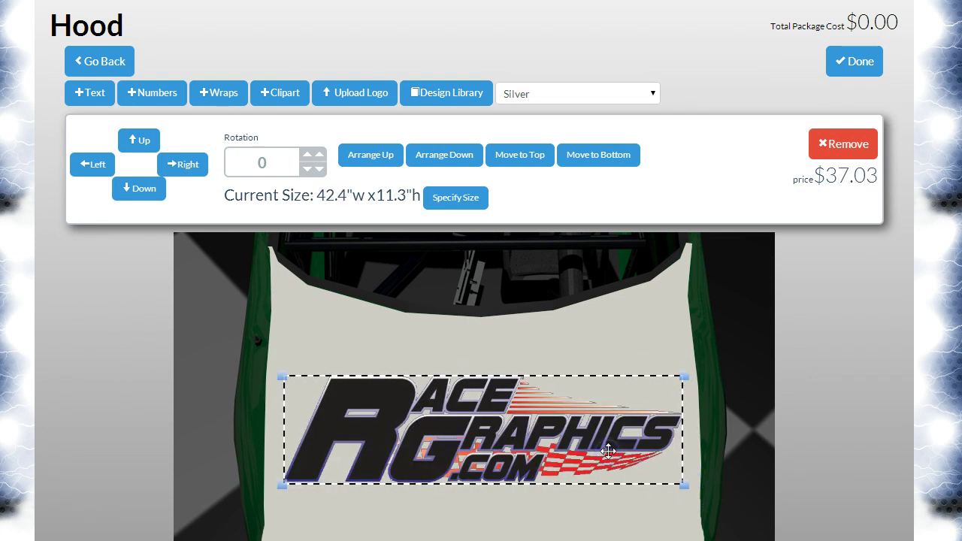
pyautogui.scroll(-1, 718, 371)
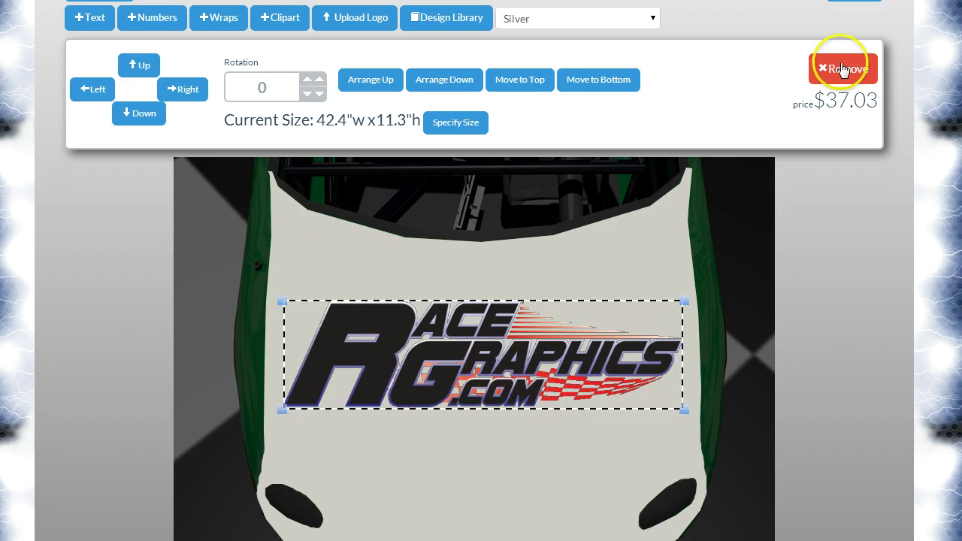
pyautogui.click(854, 1)
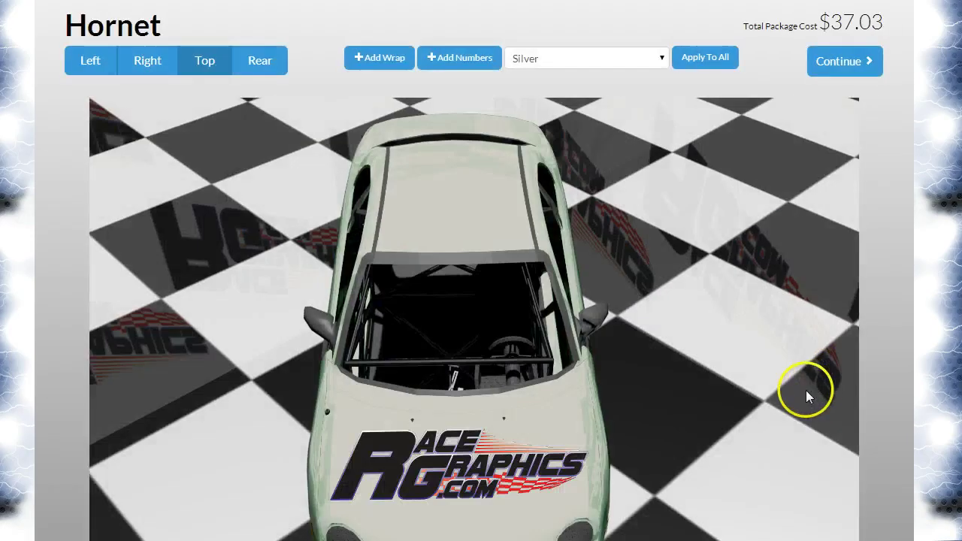
# Step: Select the roof panel on the car preview for editing
pyautogui.scroll(-1, 774, 406)
pyautogui.scroll(1, 771, 418)
pyautogui.scroll(-1, 771, 418)
pyautogui.click(773, 414)
pyautogui.click(527, 165)
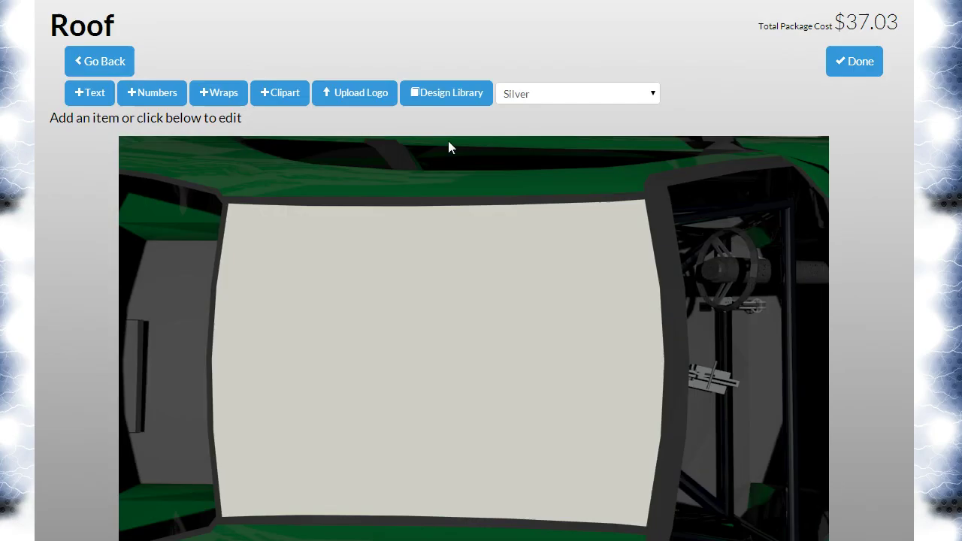
# Step: Add the RaceGraphics logo from the Design Library to the roof and position it there
pyautogui.click(444, 97)
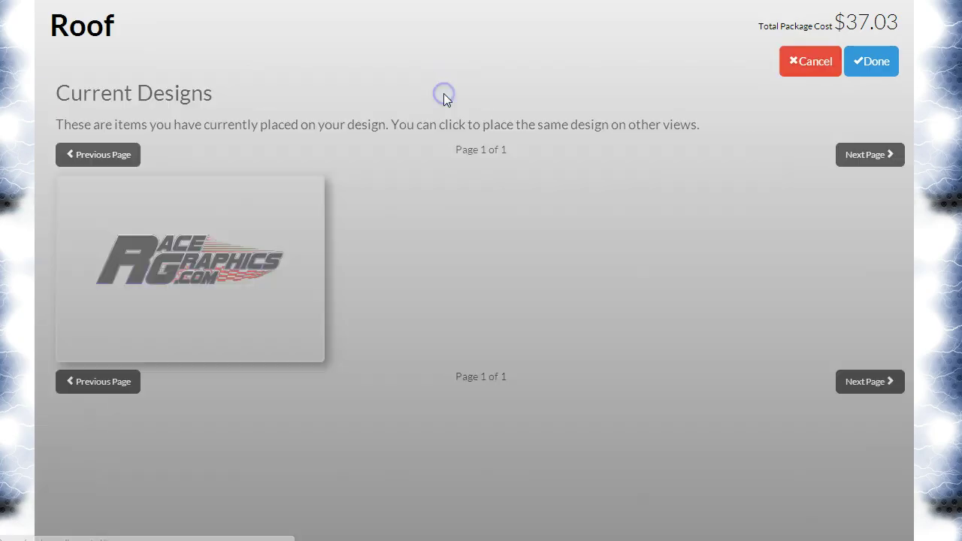
pyautogui.click(528, 378)
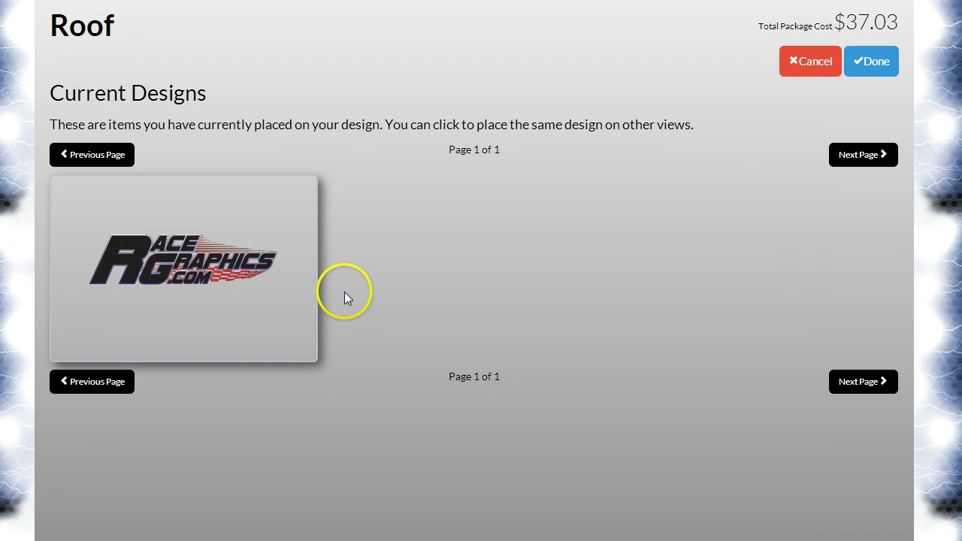
pyautogui.click(191, 260)
pyautogui.click(873, 63)
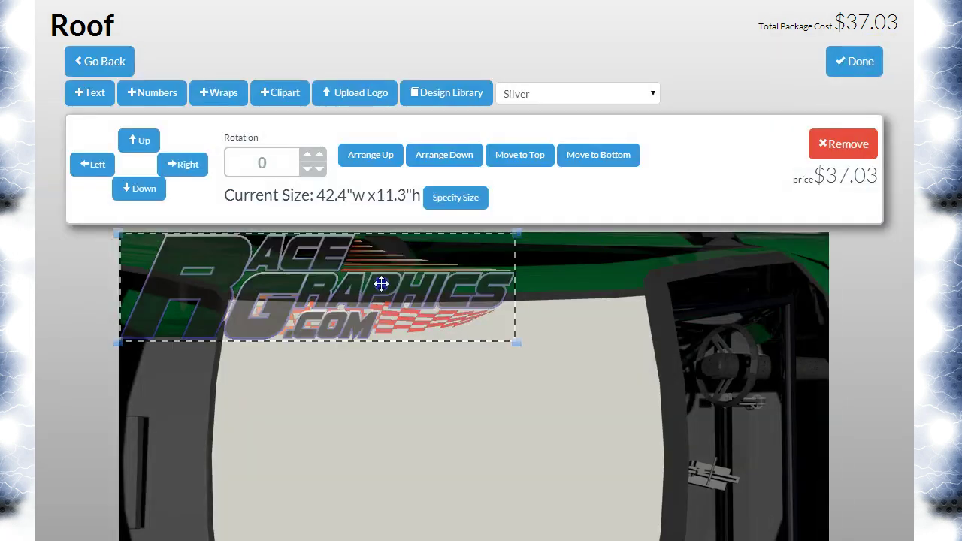
pyautogui.moveTo(378, 279); pyautogui.dragTo(514, 450)
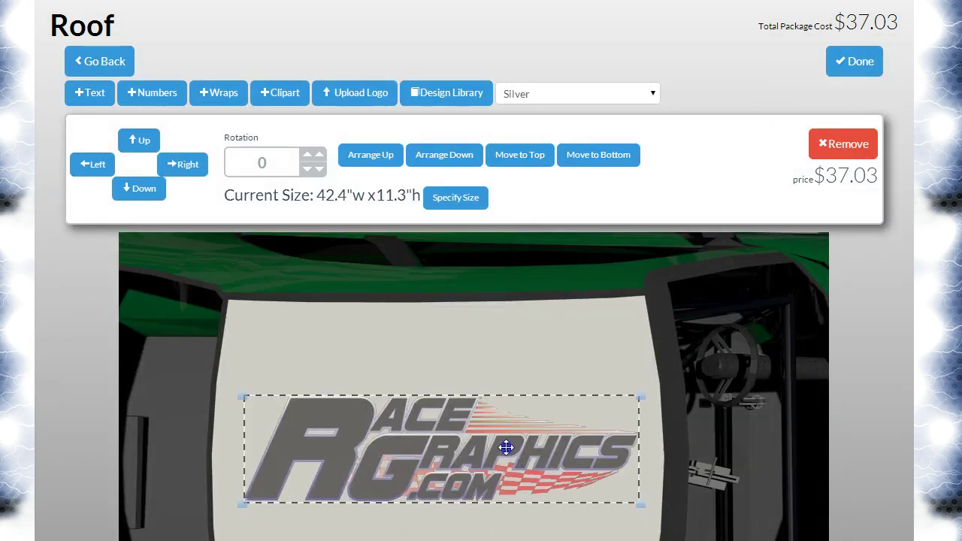
pyautogui.click(862, 70)
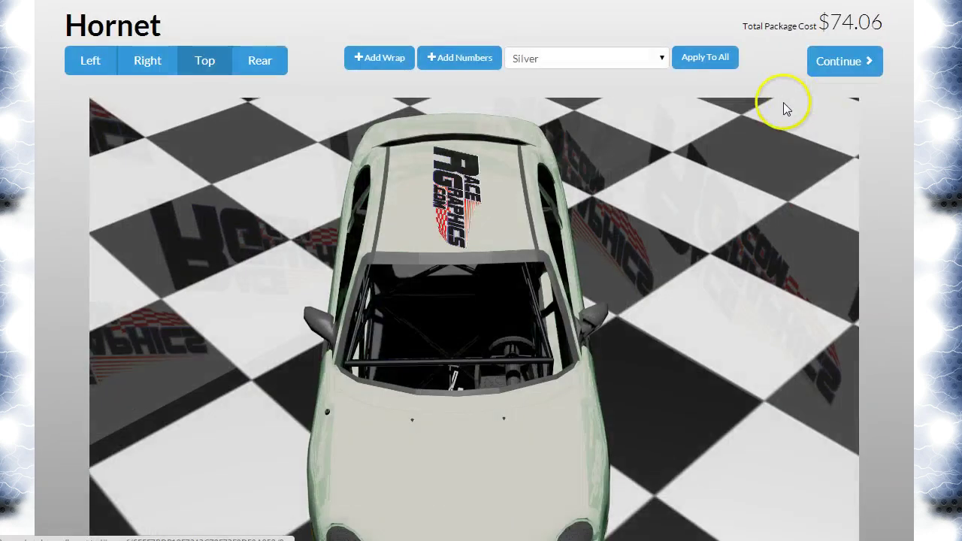
# Step: Place the RG logo from the design library on the left side and stretch it across the door
pyautogui.click(90, 65)
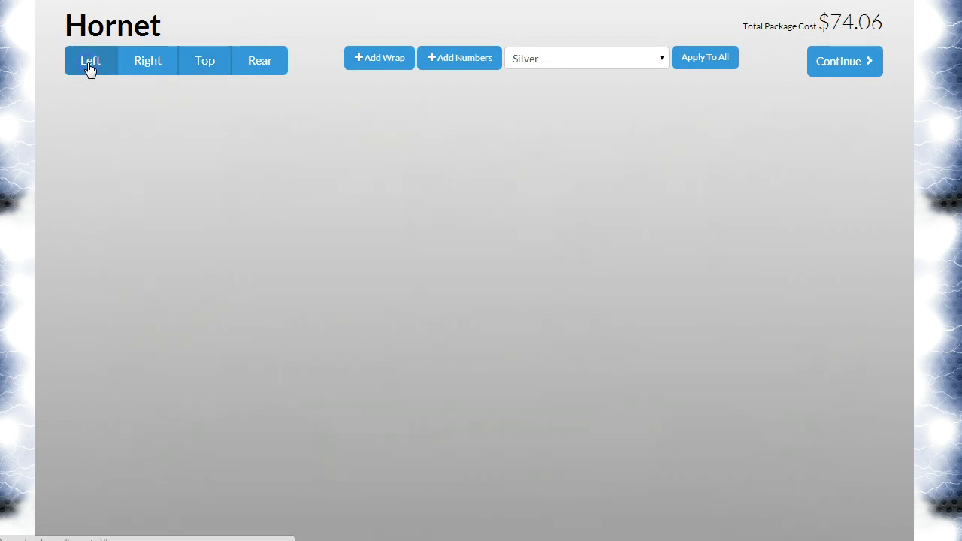
pyautogui.click(367, 403)
pyautogui.click(464, 87)
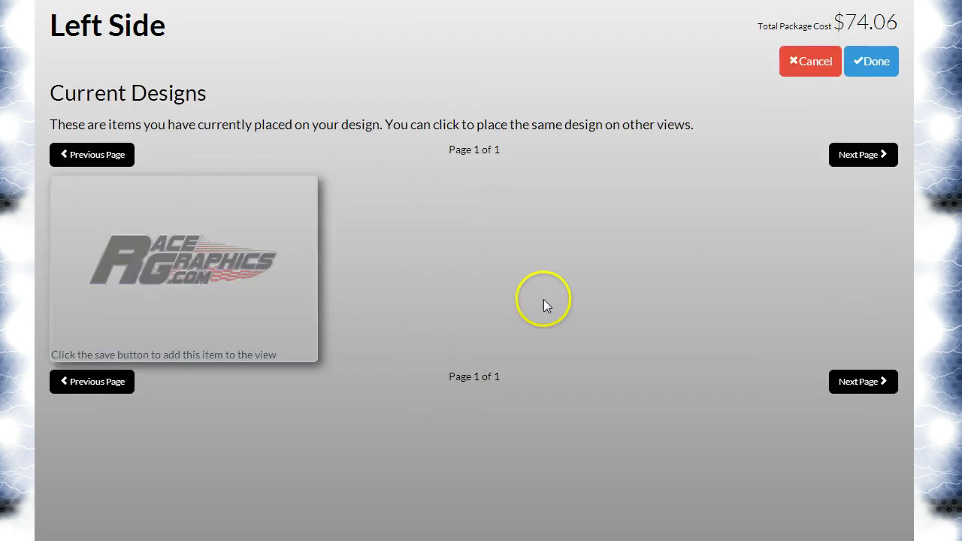
pyautogui.click(878, 63)
pyautogui.moveTo(167, 264); pyautogui.dragTo(414, 371)
pyautogui.moveTo(511, 387); pyautogui.dragTo(629, 440)
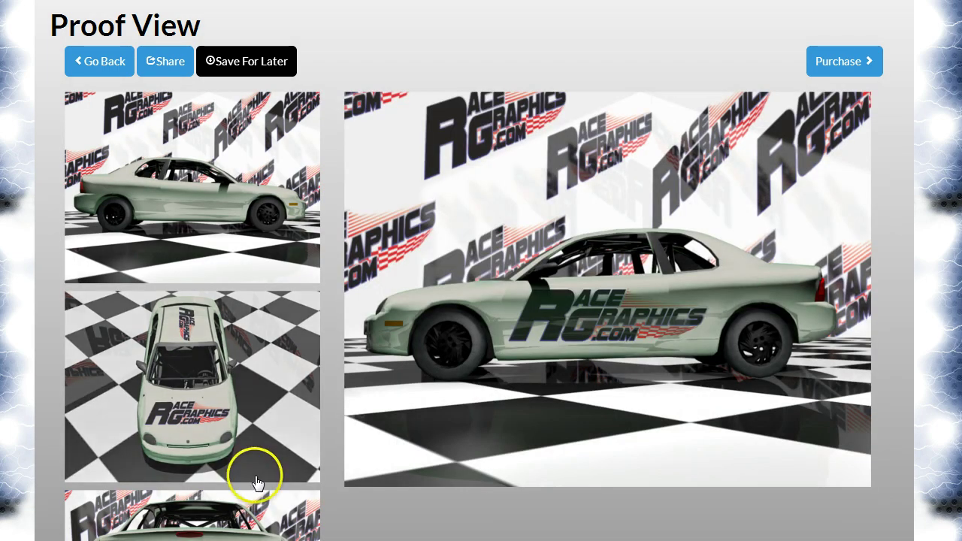
# Step: Open the purchase page and review the Hood, Roof and Left Side rows
pyautogui.click(870, 65)
pyautogui.scroll(-3, 861, 421)
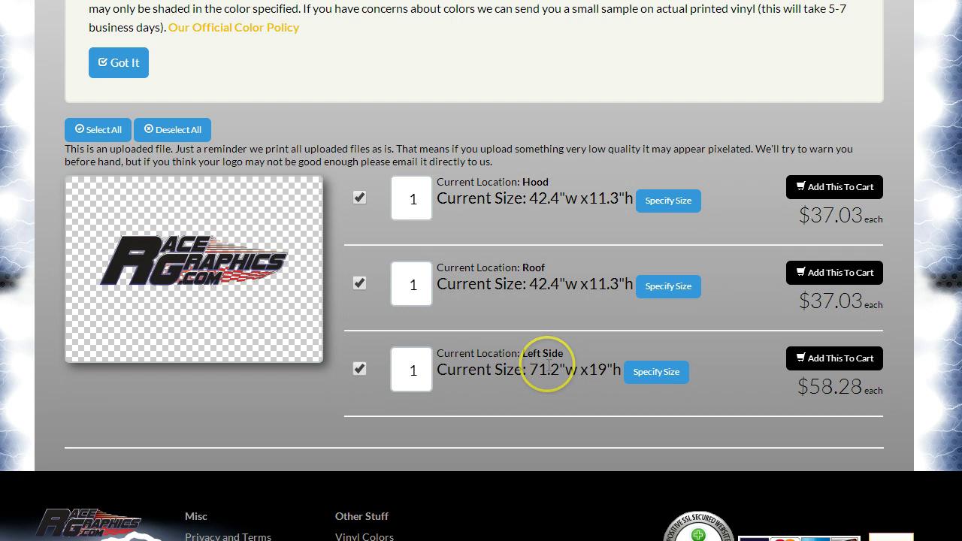
pyautogui.scroll(1, 371, 423)
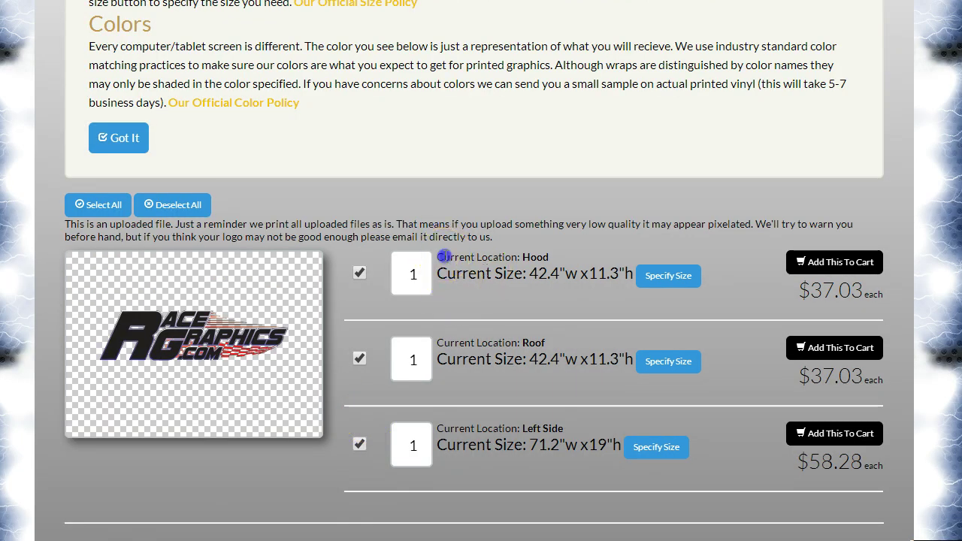
pyautogui.moveTo(444, 256); pyautogui.dragTo(549, 257)
pyautogui.moveTo(569, 342); pyautogui.dragTo(483, 342)
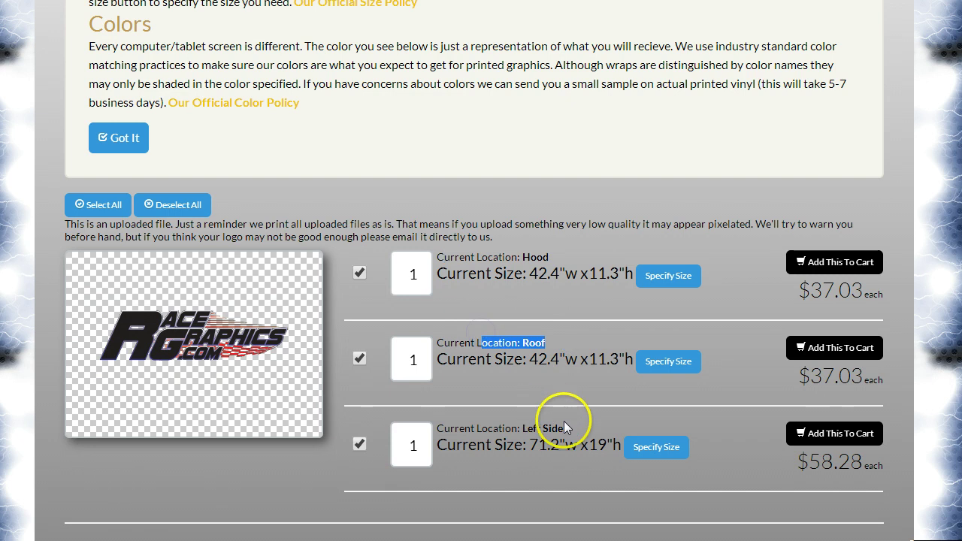
pyautogui.moveTo(566, 427); pyautogui.dragTo(518, 427)
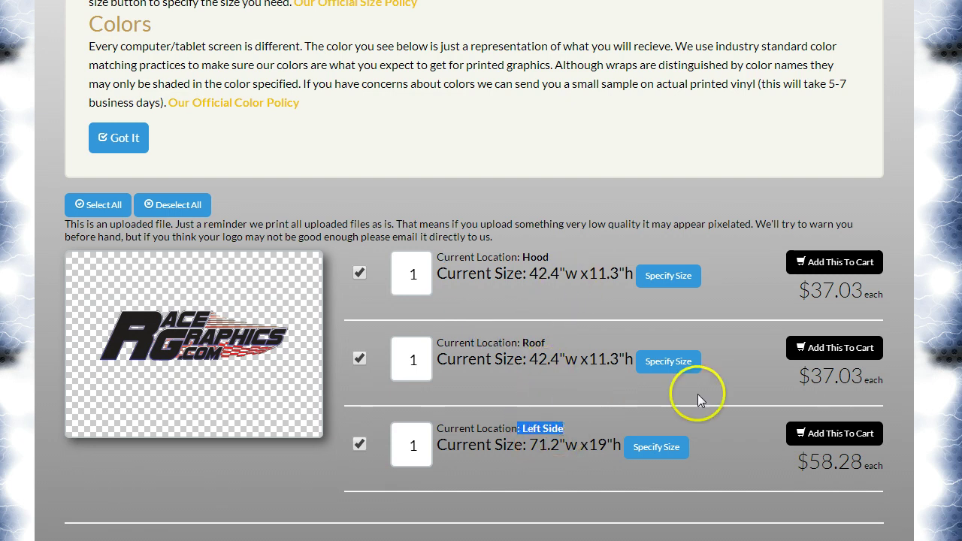
# Step: Focus the Roof quantity field, scroll the pricing list, then leave the field unchanged
pyautogui.click(416, 361)
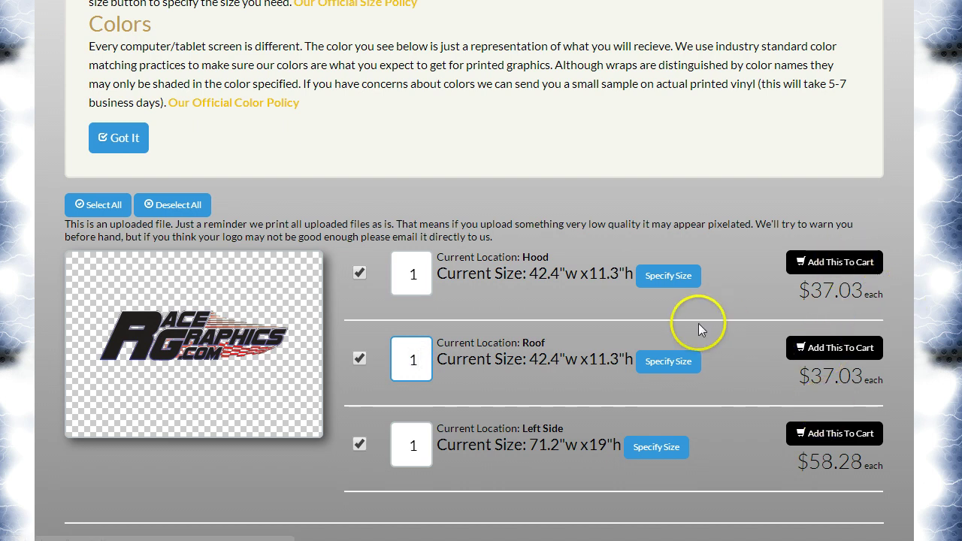
pyautogui.scroll(2, 699, 324)
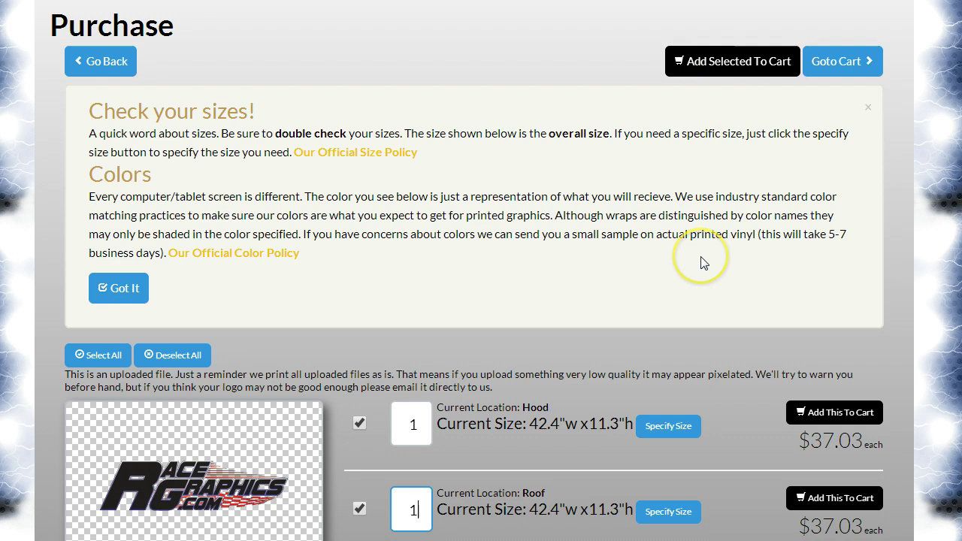
pyautogui.scroll(-2, 700, 264)
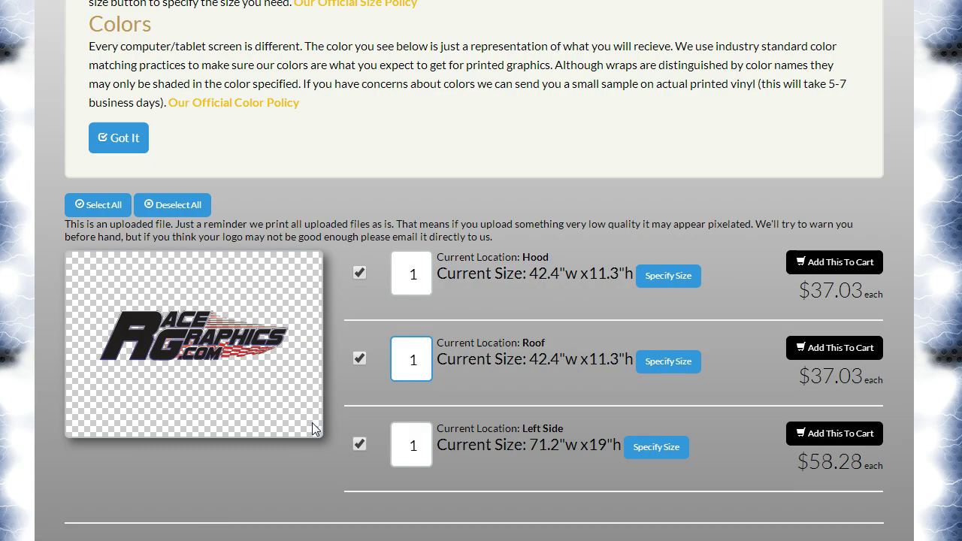
pyautogui.scroll(2, 312, 422)
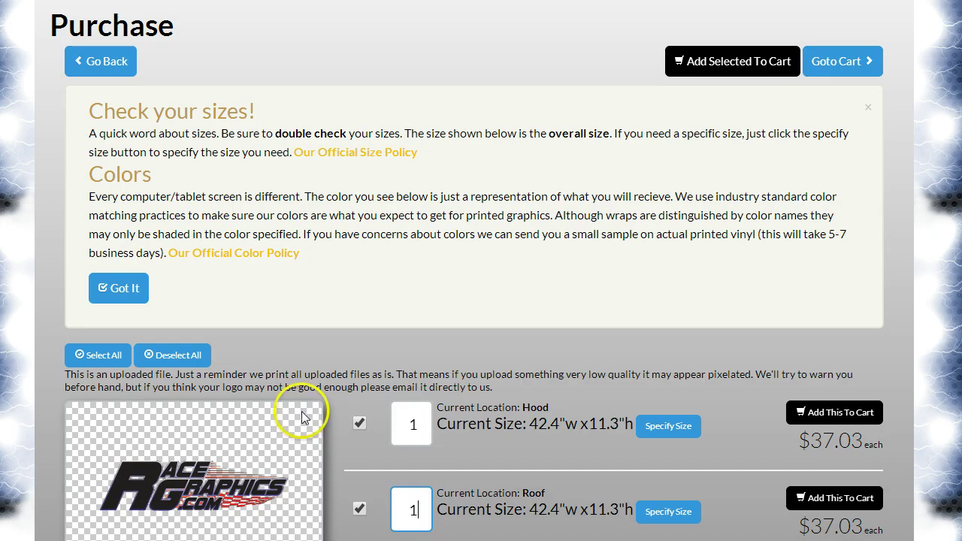
pyautogui.scroll(-1, 301, 413)
pyautogui.scroll(1, 300, 413)
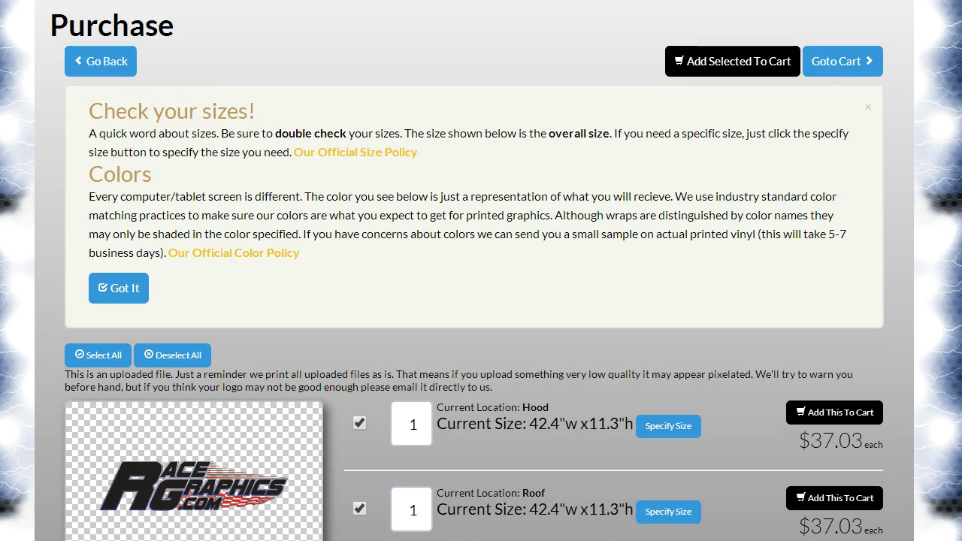
pyautogui.click(618, 125)
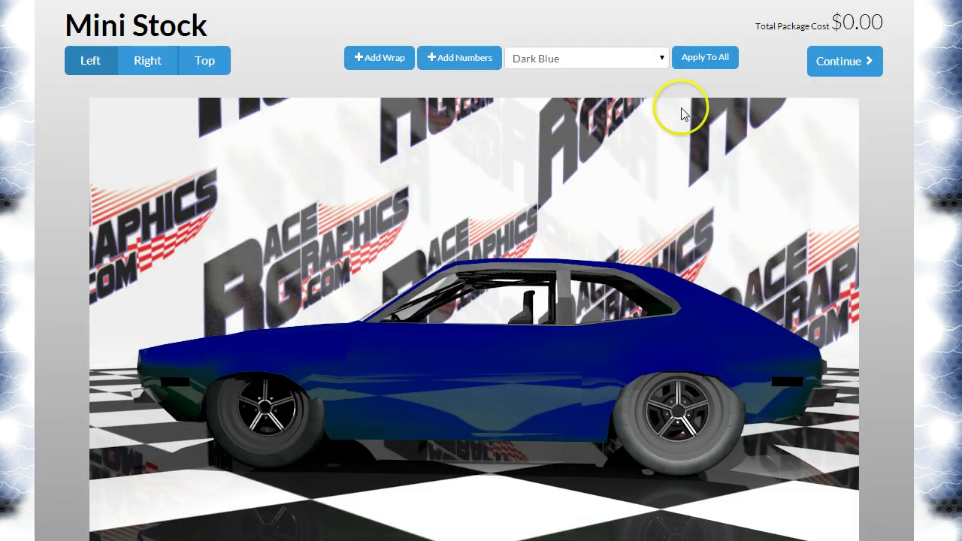
# Step: Paint the Mini Stock green, then change it to light blue
pyautogui.click(647, 64)
pyautogui.click(636, 202)
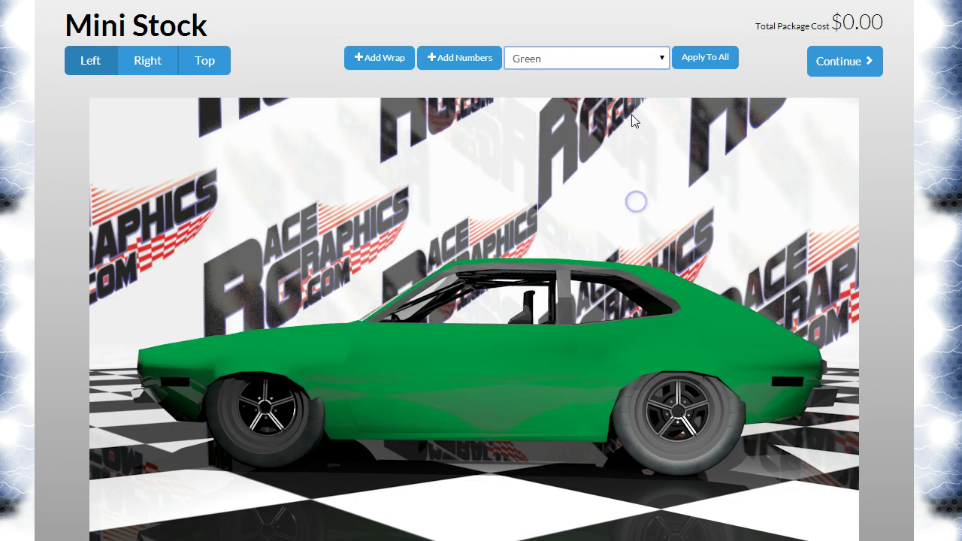
pyautogui.click(630, 59)
pyautogui.click(616, 233)
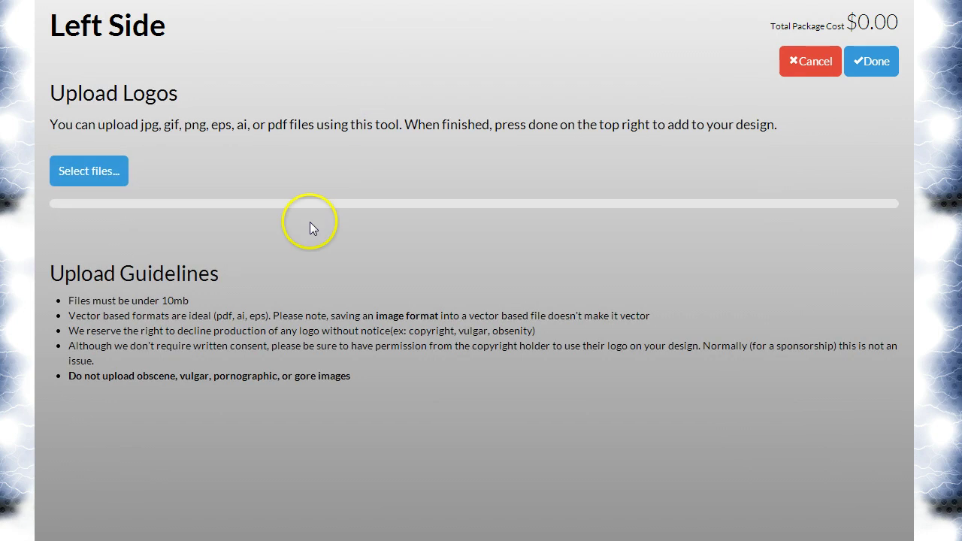
# Step: Upload logo.png as the Mini Stock's left-side logo
pyautogui.click(104, 169)
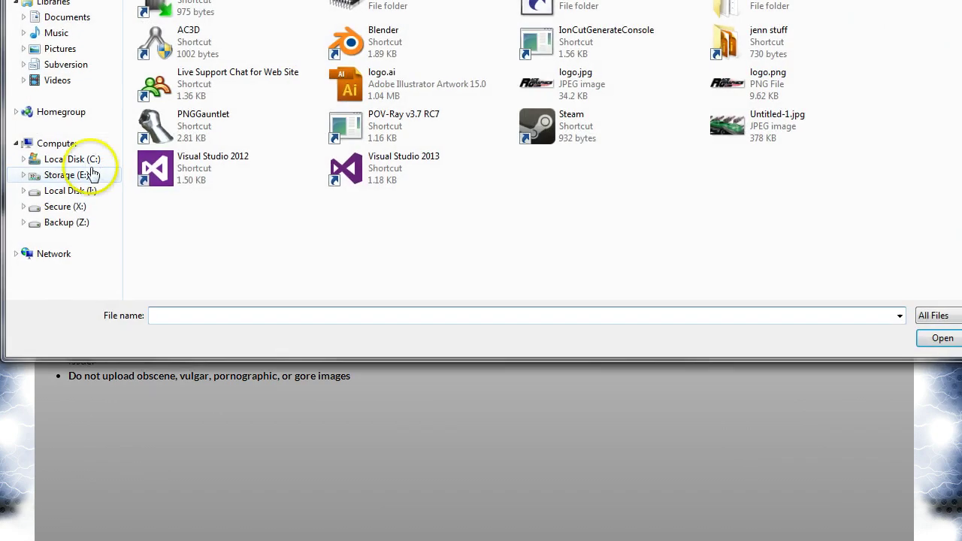
pyautogui.click(723, 89)
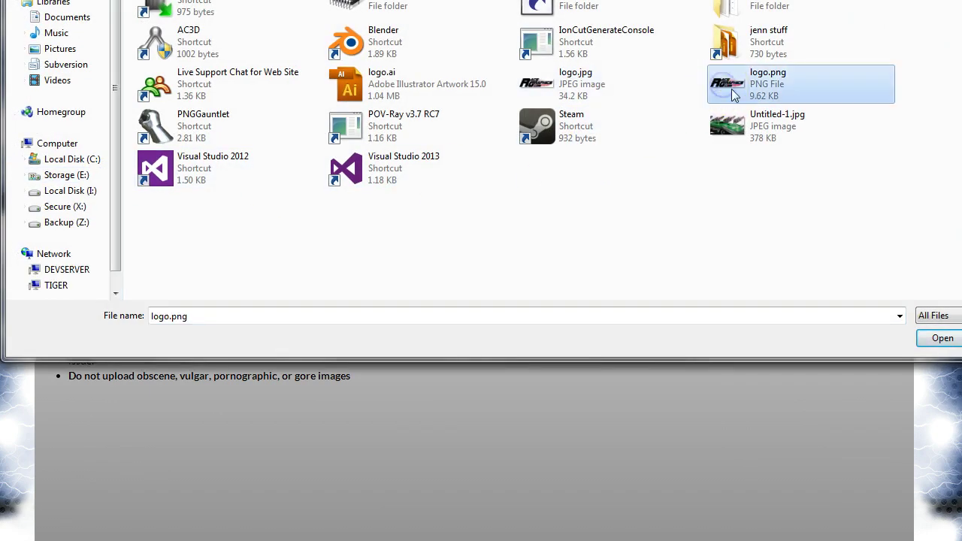
pyautogui.click(941, 338)
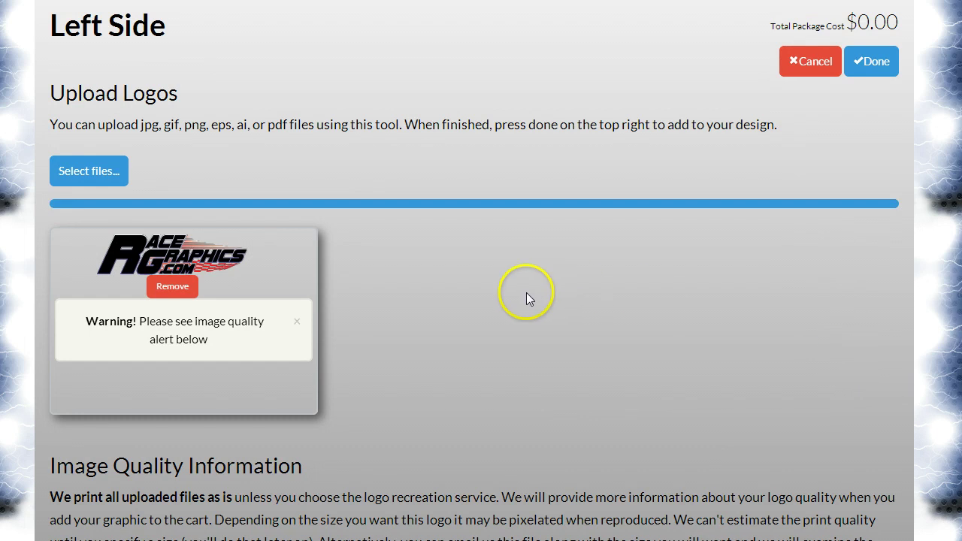
pyautogui.doubleClick(265, 261)
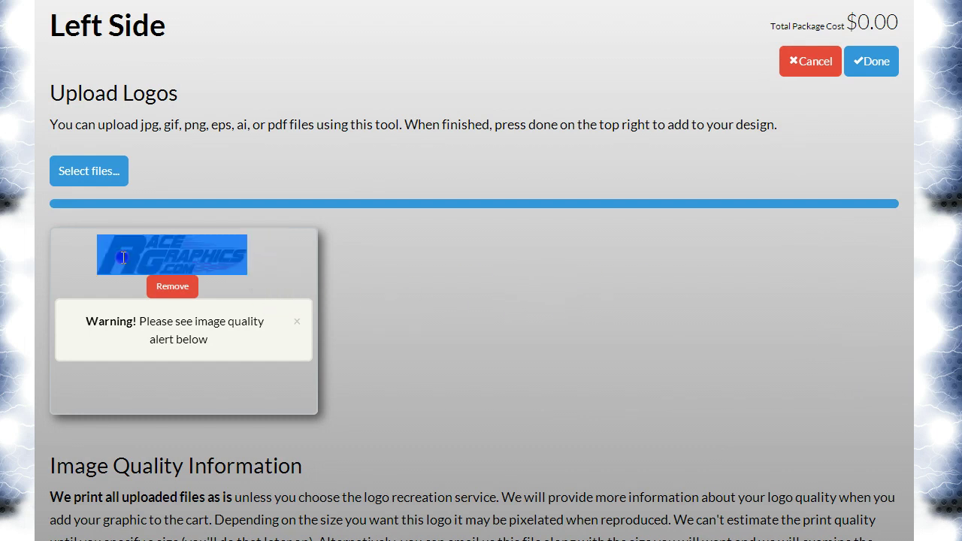
pyautogui.click(445, 261)
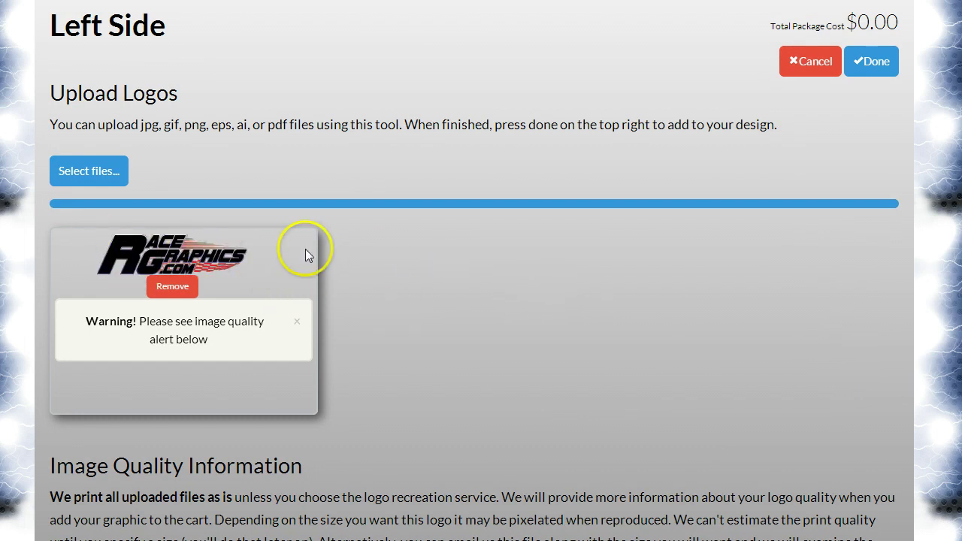
# Step: Scroll through the image-quality warning text for the uploaded logo
pyautogui.scroll(-1, 306, 249)
pyautogui.moveTo(92, 246); pyautogui.dragTo(231, 259)
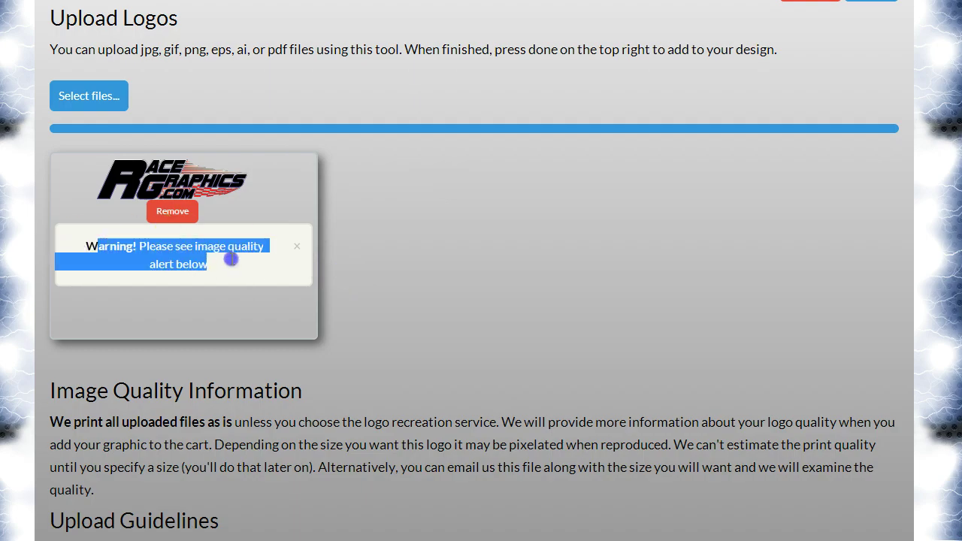
pyautogui.click(236, 265)
pyautogui.scroll(-3, 441, 284)
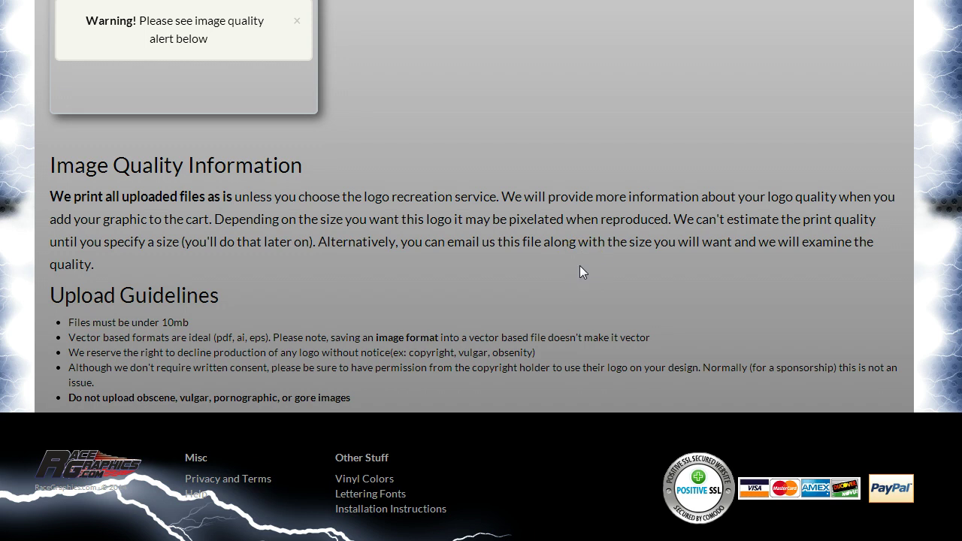
pyautogui.scroll(4, 580, 266)
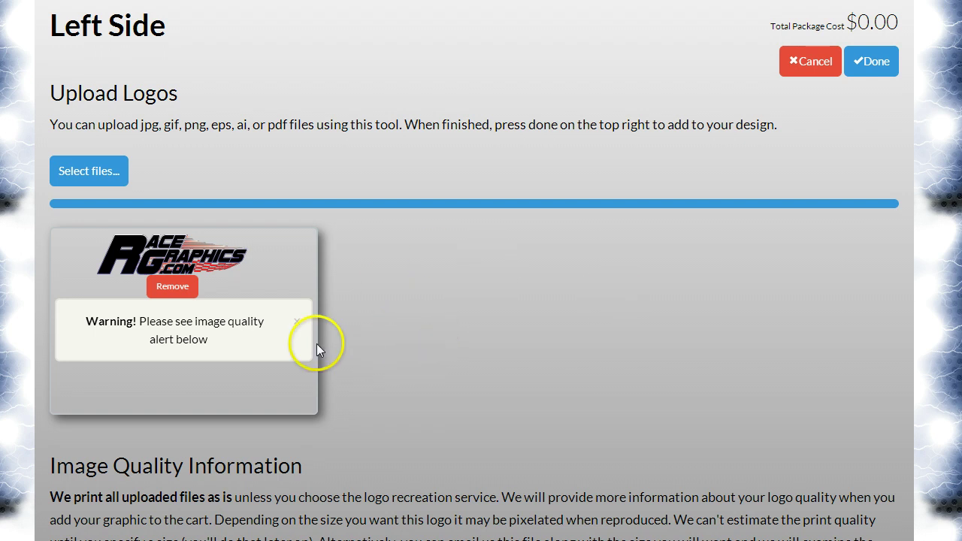
# Step: Dismiss the quality warning, place the logo on the door, and enlarge it to 91.5" × 24.7"
pyautogui.click(297, 323)
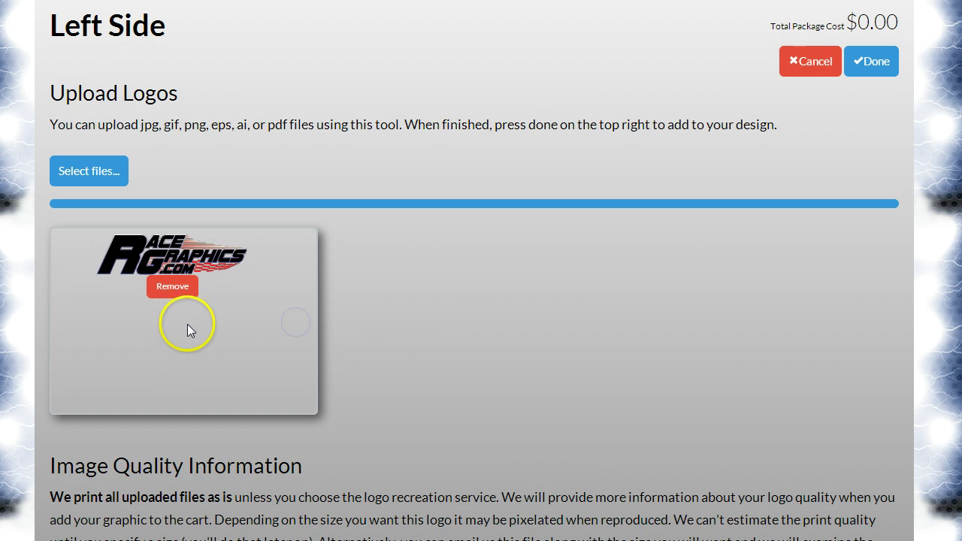
pyautogui.click(872, 61)
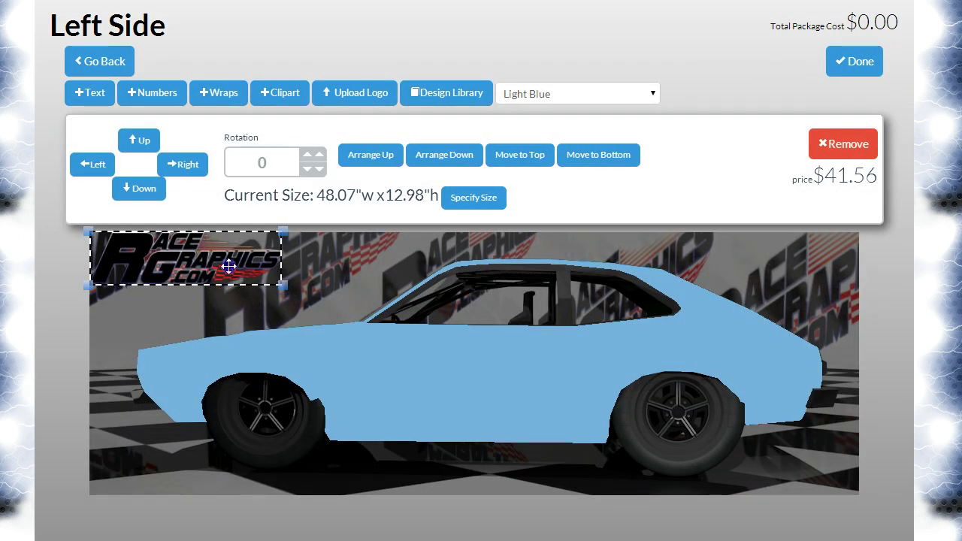
pyautogui.moveTo(229, 266); pyautogui.dragTo(459, 387)
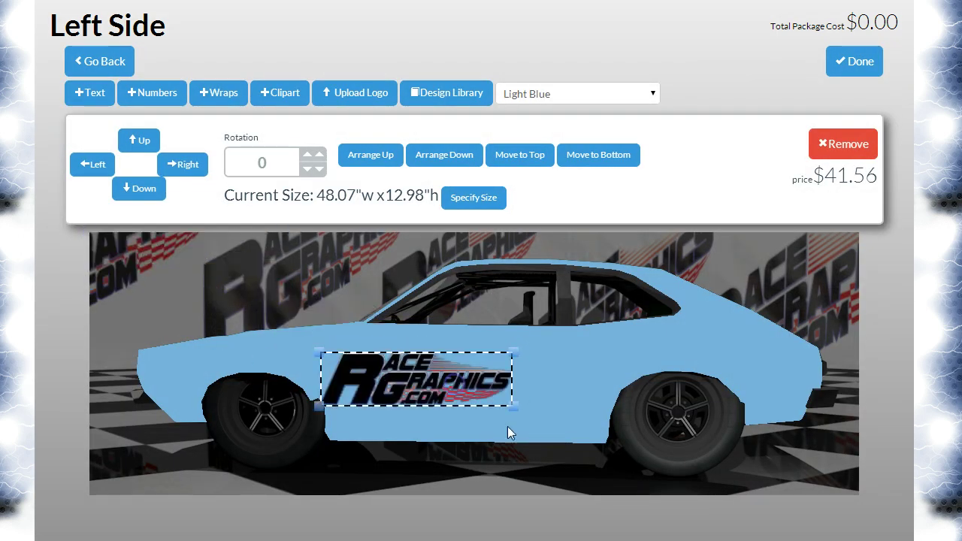
pyautogui.moveTo(513, 406); pyautogui.dragTo(644, 457)
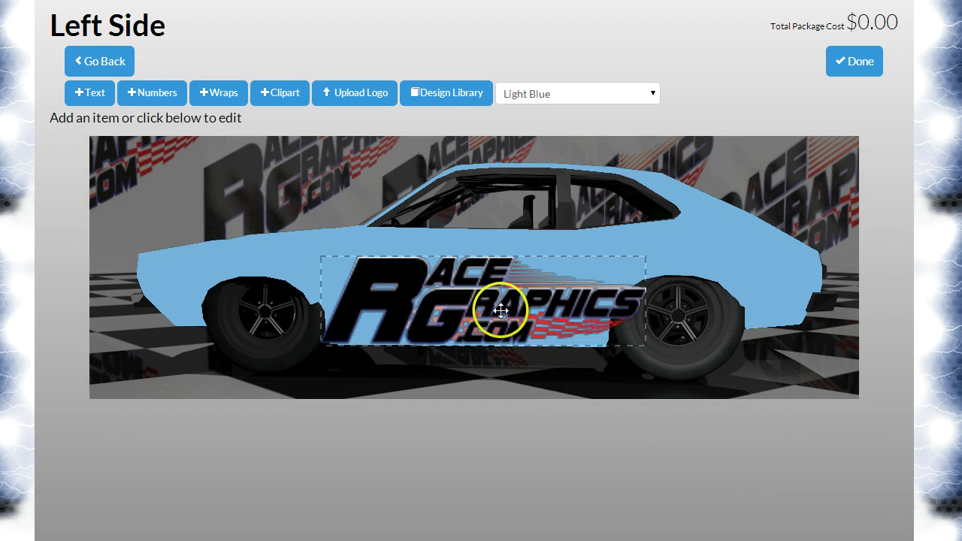
pyautogui.moveTo(498, 308); pyautogui.dragTo(494, 295)
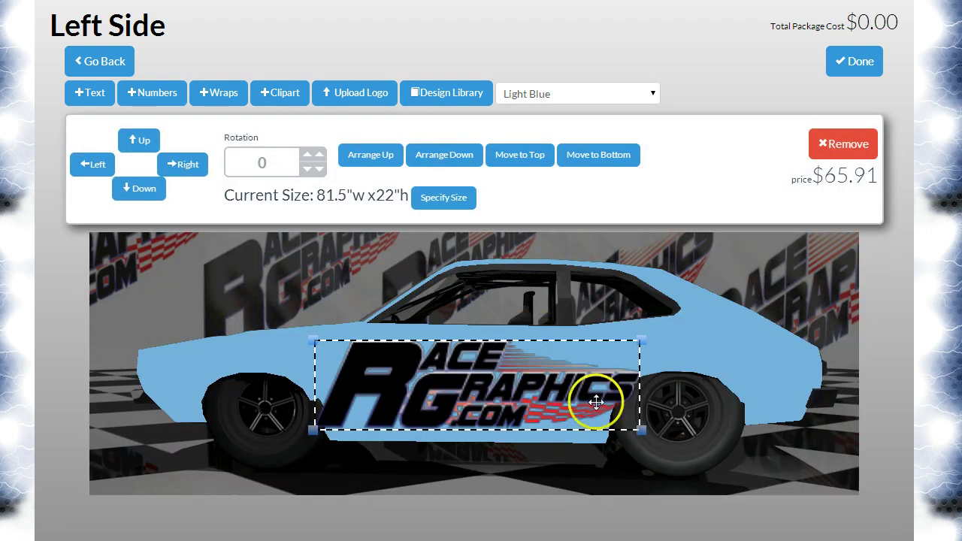
pyautogui.moveTo(641, 431); pyautogui.dragTo(676, 445)
pyautogui.moveTo(544, 408); pyautogui.dragTo(531, 402)
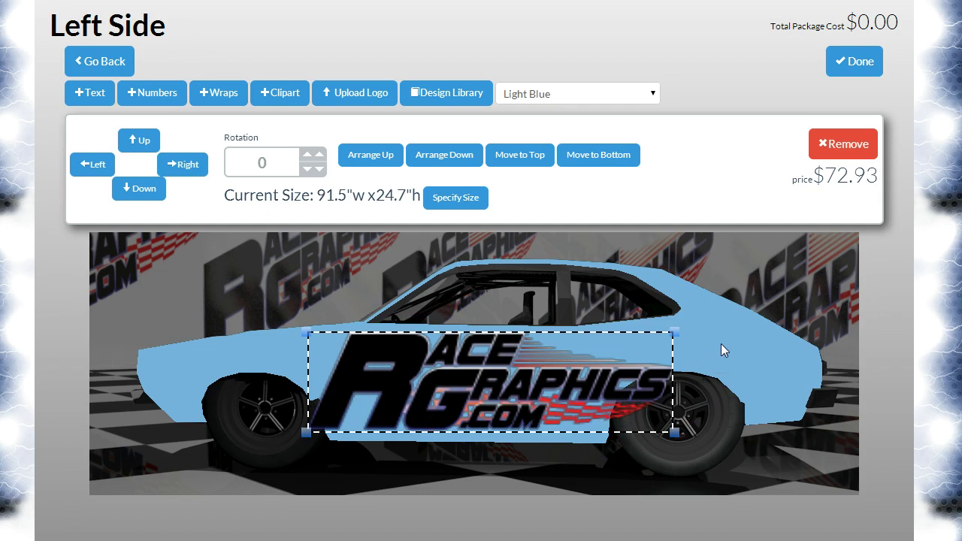
# Step: Check the logo's 91.5" width readout, then deselect the logo
pyautogui.click(763, 355)
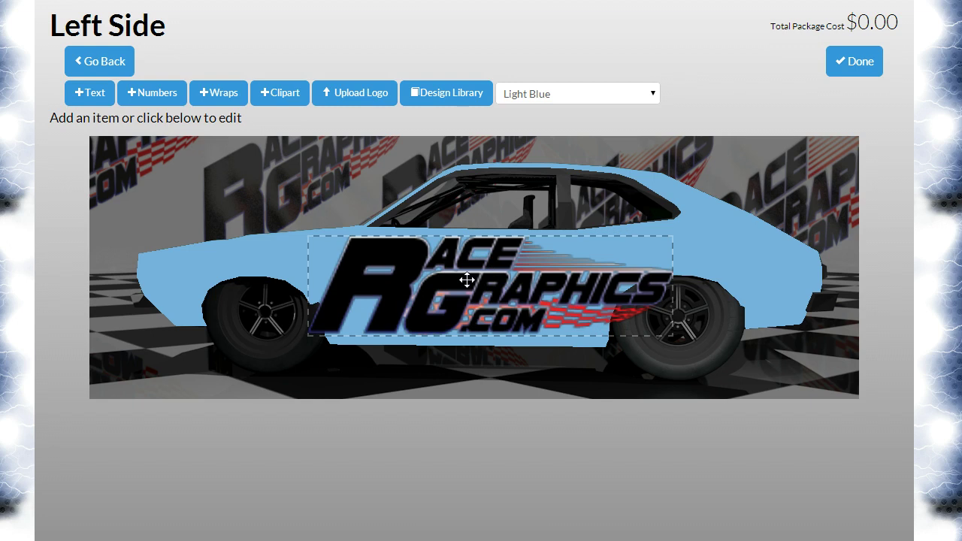
pyautogui.click(707, 321)
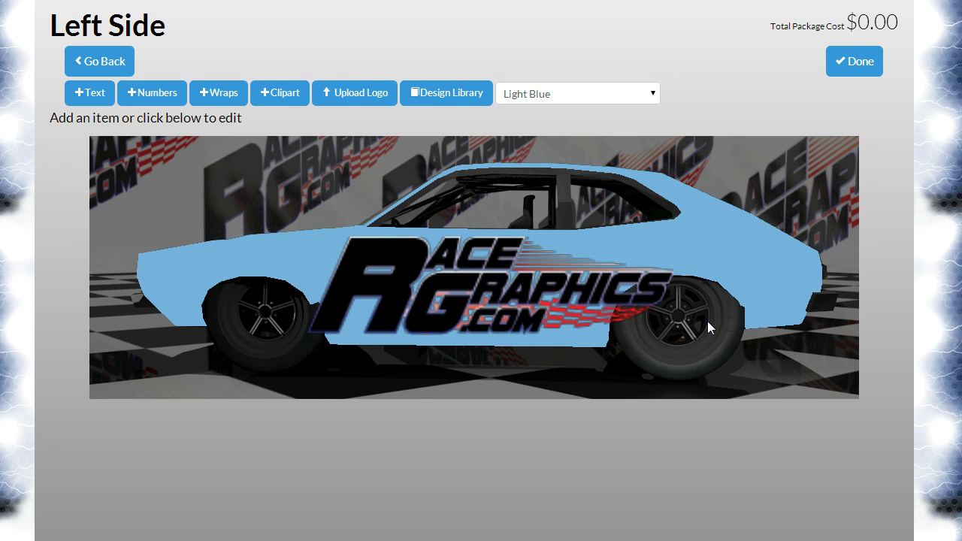
pyautogui.click(564, 277)
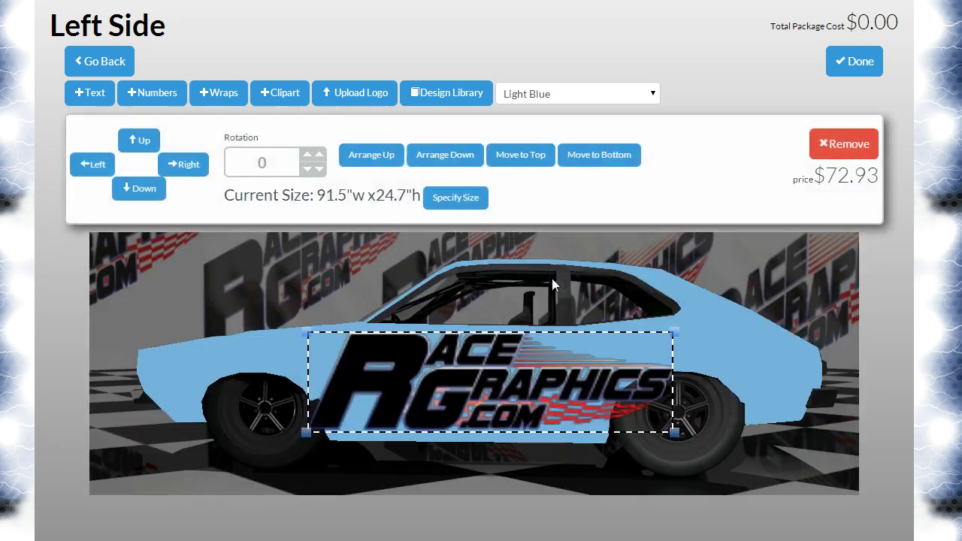
pyautogui.doubleClick(322, 197)
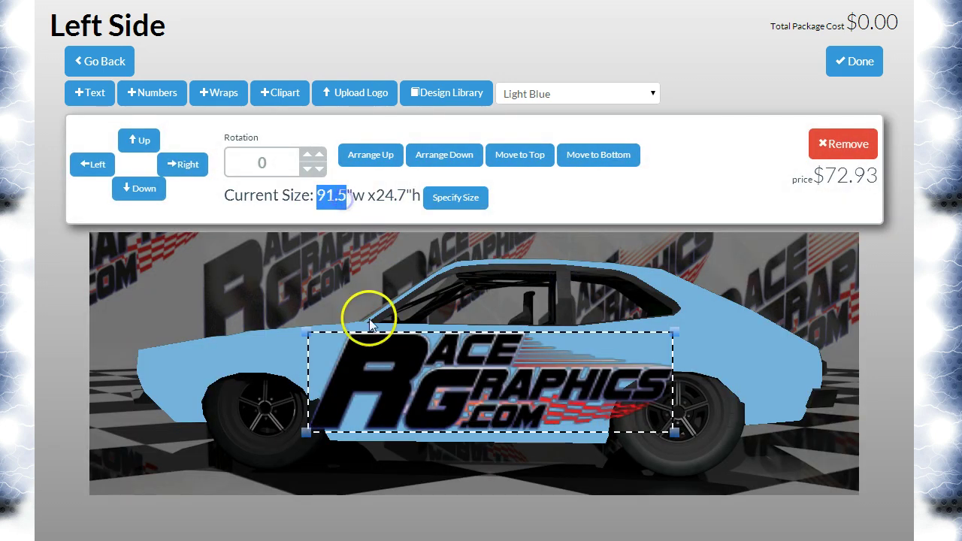
pyautogui.click(737, 351)
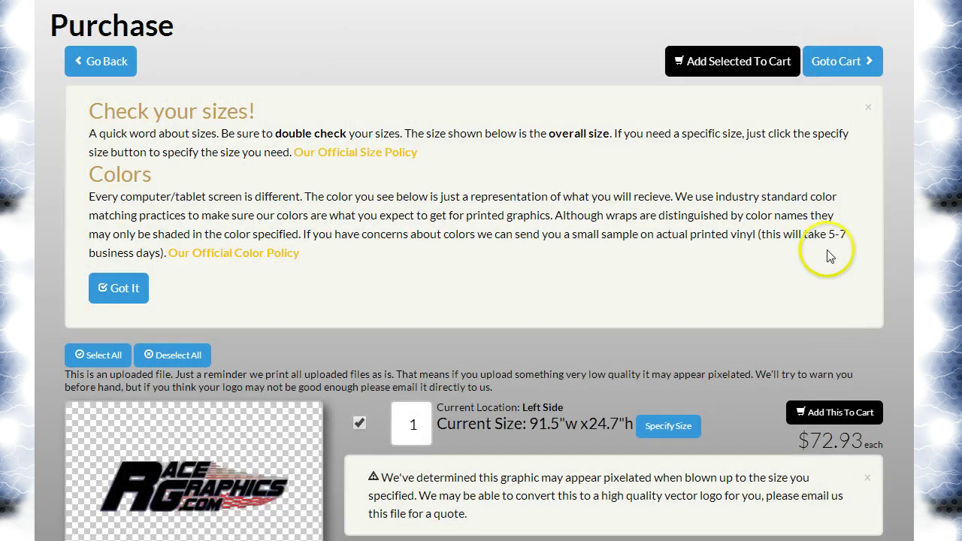
# Step: Review the Purchase page, then return to the light blue Mini Stock with its left-side logo ($72.93)
pyautogui.scroll(-3, 752, 274)
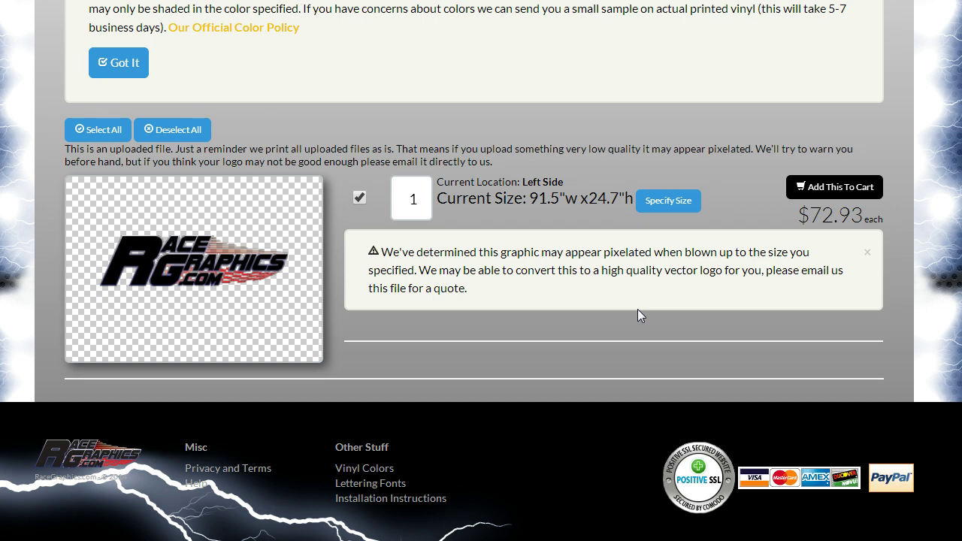
pyautogui.scroll(3, 638, 316)
pyautogui.scroll(-1, 637, 316)
pyautogui.scroll(1, 637, 316)
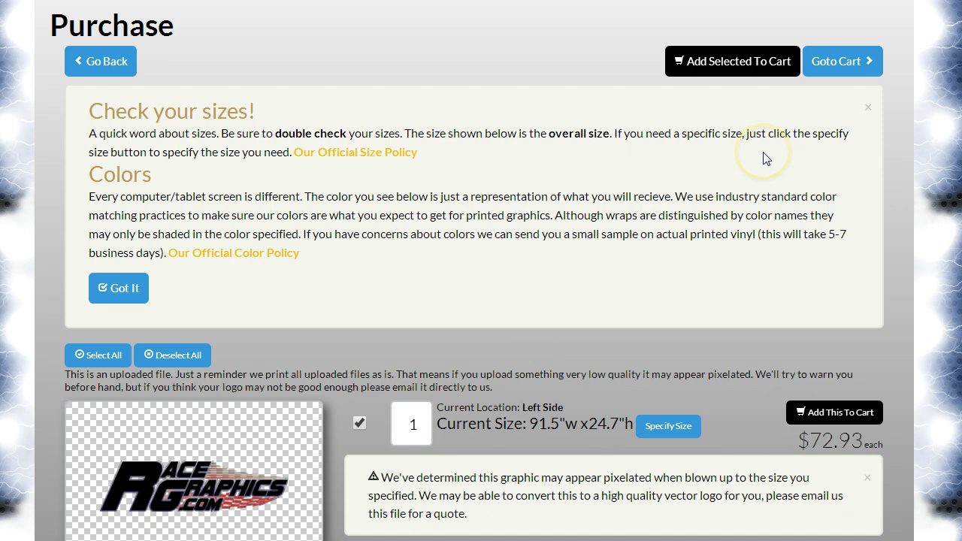
pyautogui.click(88, 67)
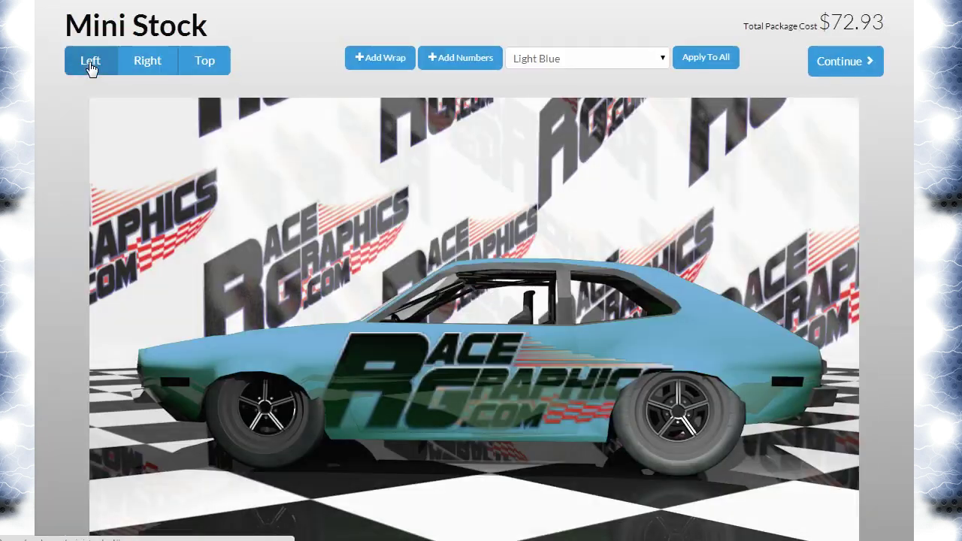
# Step: Switch the Mini Stock preview to its right side and open it for editing
pyautogui.click(172, 67)
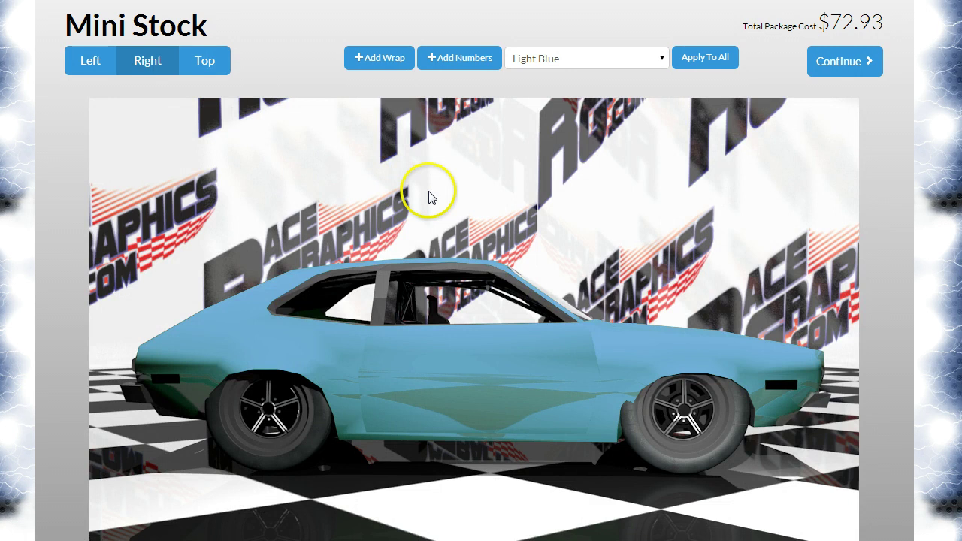
pyautogui.click(524, 375)
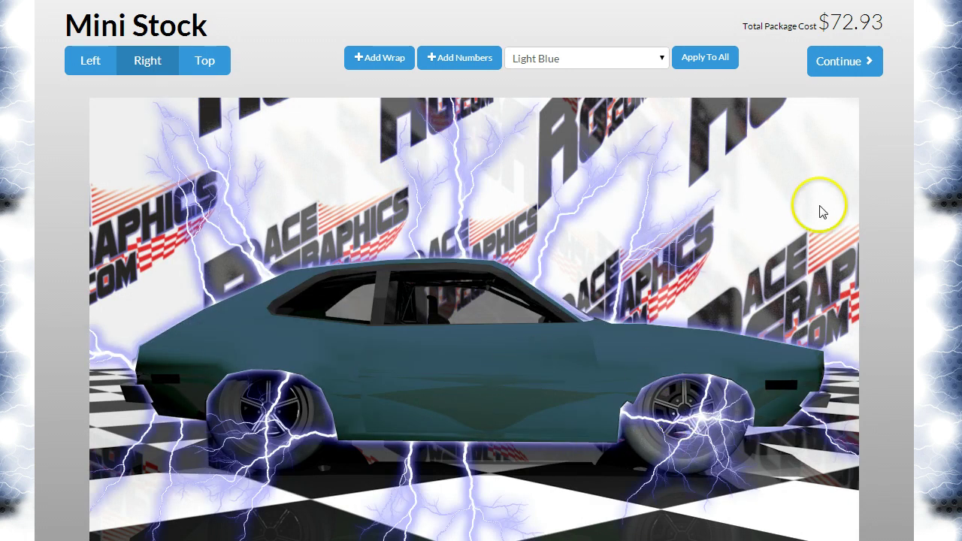
pyautogui.click(486, 424)
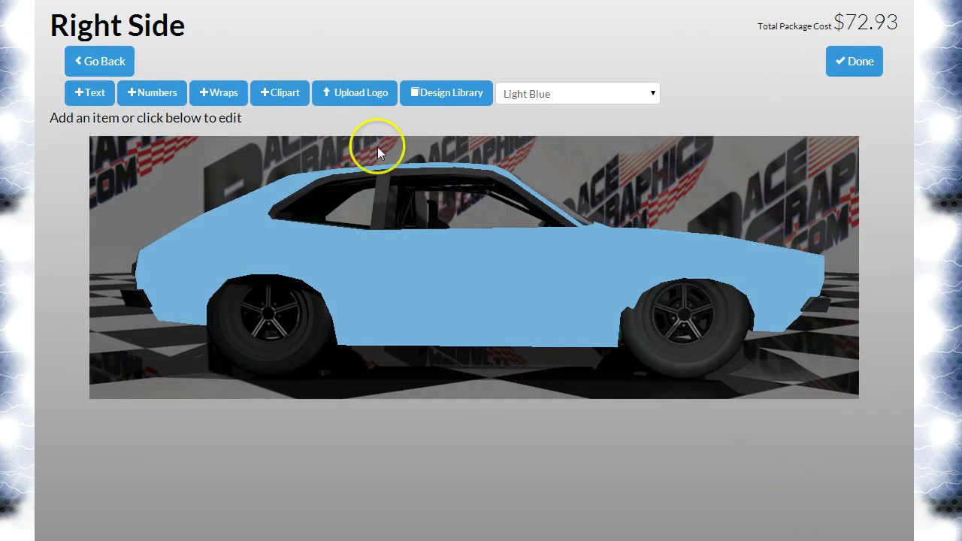
# Step: Upload logo.jpg for the right side and dismiss the image quality warning
pyautogui.click(350, 96)
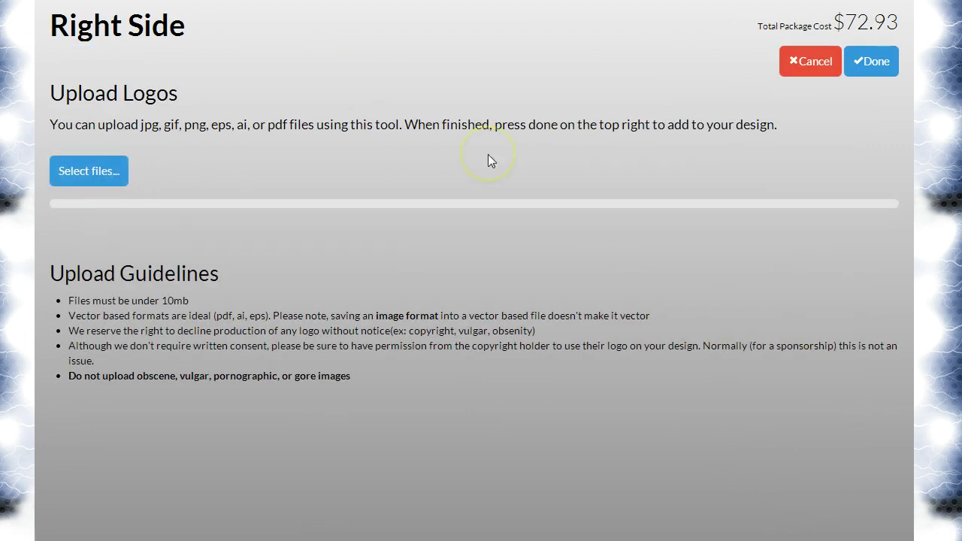
pyautogui.click(92, 172)
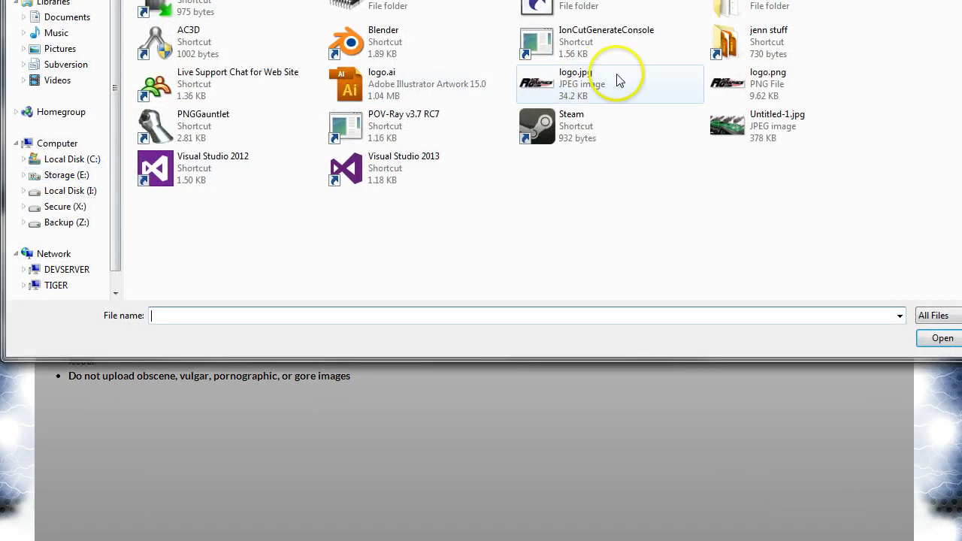
pyautogui.click(619, 81)
pyautogui.click(942, 338)
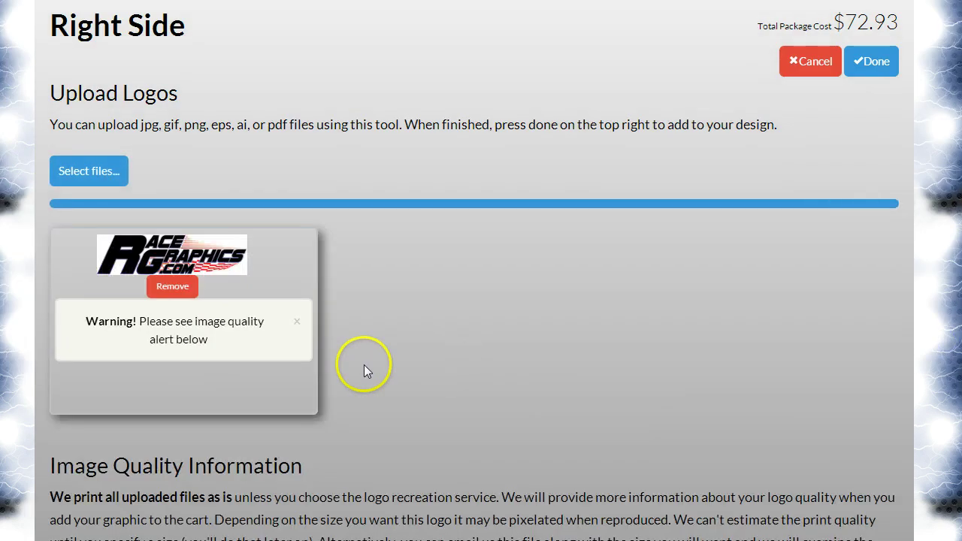
pyautogui.click(295, 322)
# Step: Place the JPEG logo across the right-side doors and enlarge it to 74"w x 19.9"h
pyautogui.click(872, 61)
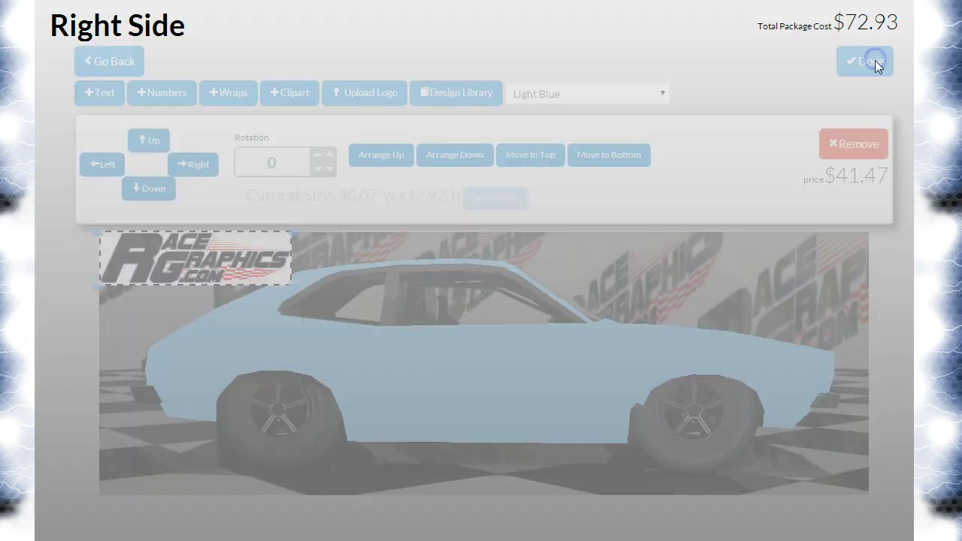
pyautogui.moveTo(257, 277); pyautogui.dragTo(607, 444)
pyautogui.click(494, 316)
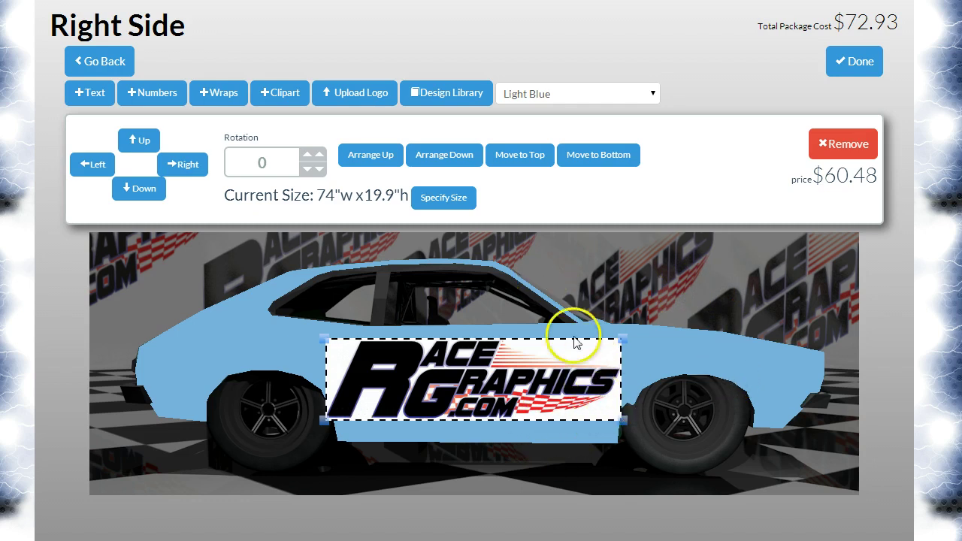
pyautogui.click(667, 343)
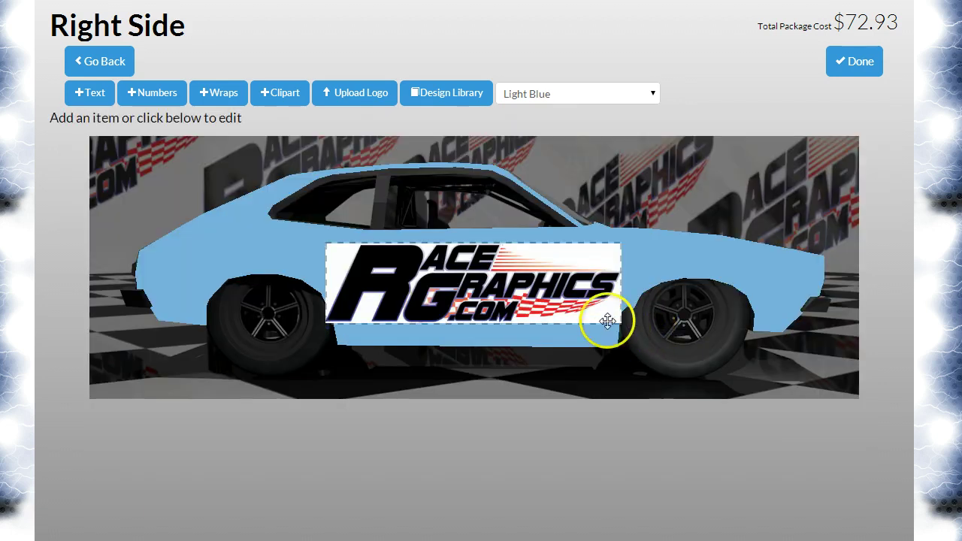
pyautogui.click(345, 301)
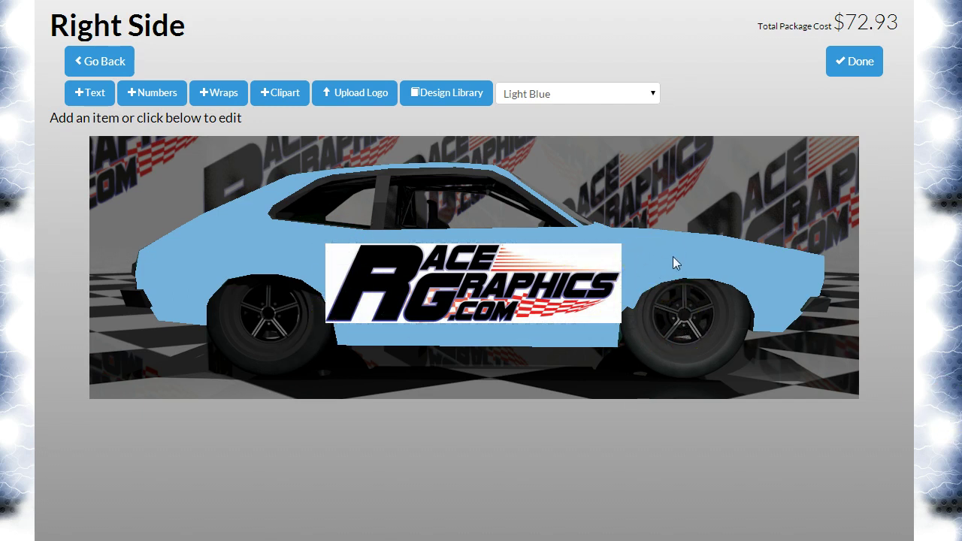
pyautogui.click(576, 274)
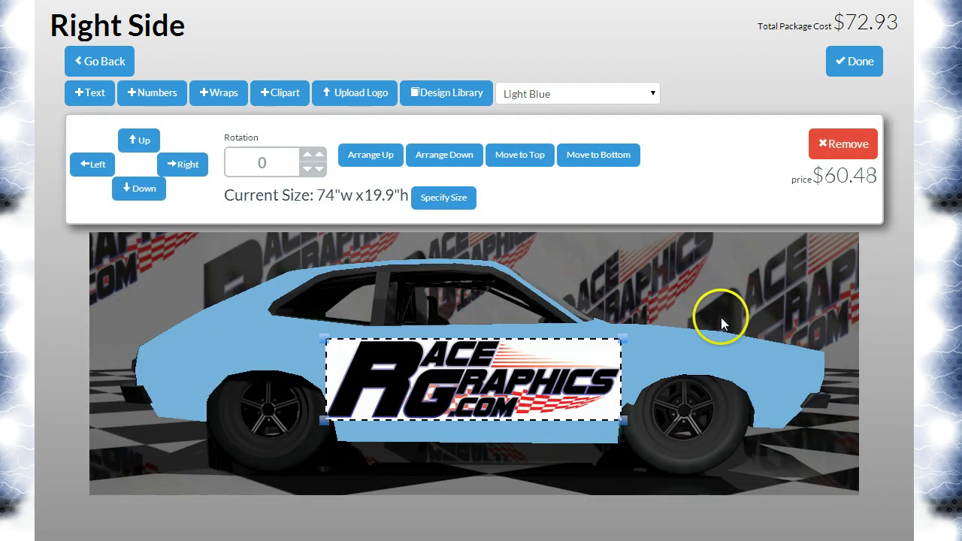
# Step: Finish the right side so the Mini Stock overview shows the total at $133.41
pyautogui.click(850, 63)
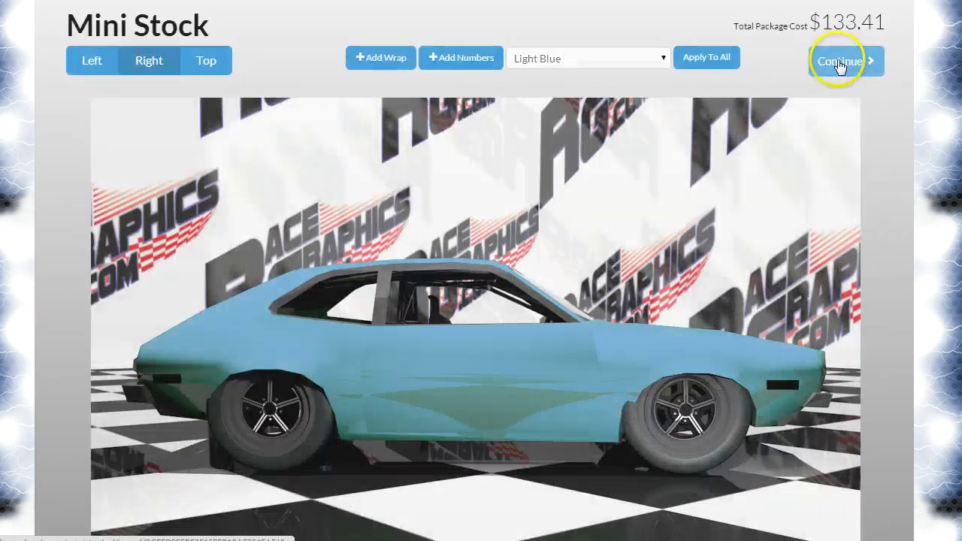